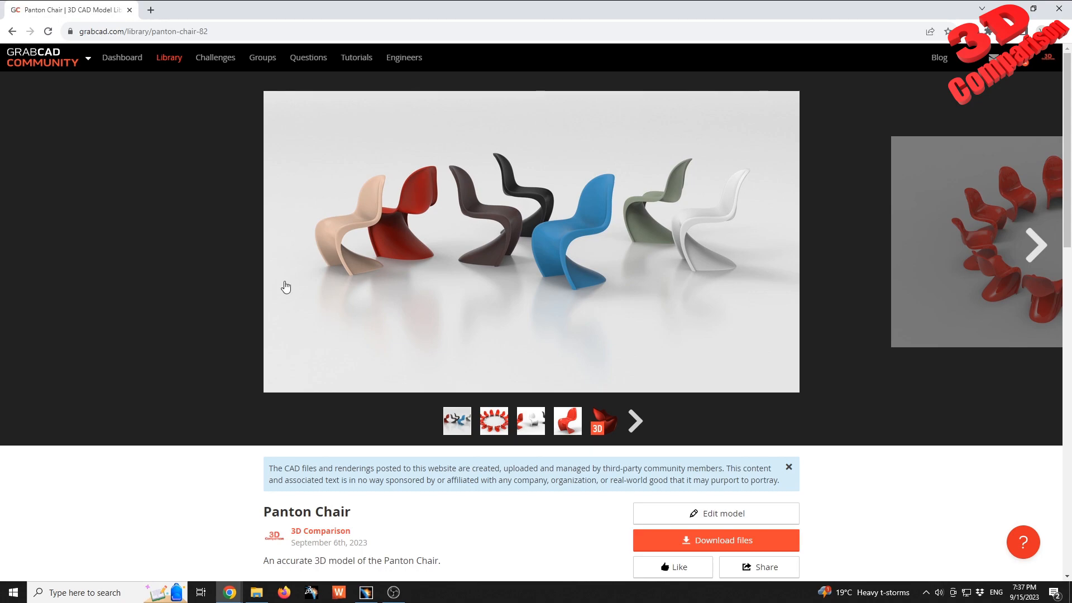
Step: Switch from the GrabCAD model page to the Panton_step_export.STEP chair model in CATIA V5
scroll(223, 446, down, 2)
scroll(309, 363, up, 2)
click(366, 592)
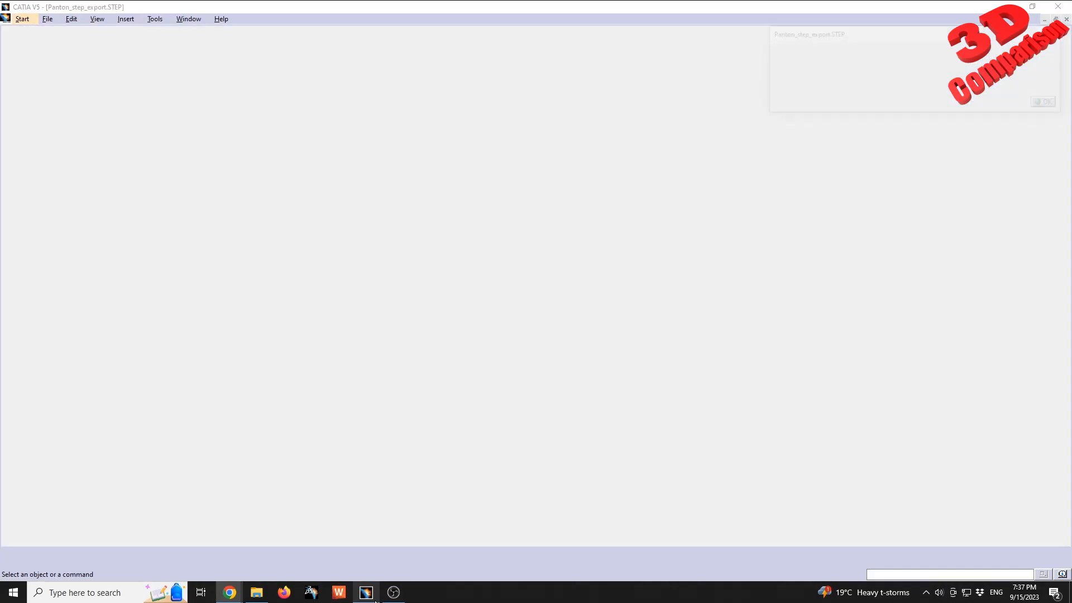
click(1052, 104)
middle_drag(782, 326, 698, 306)
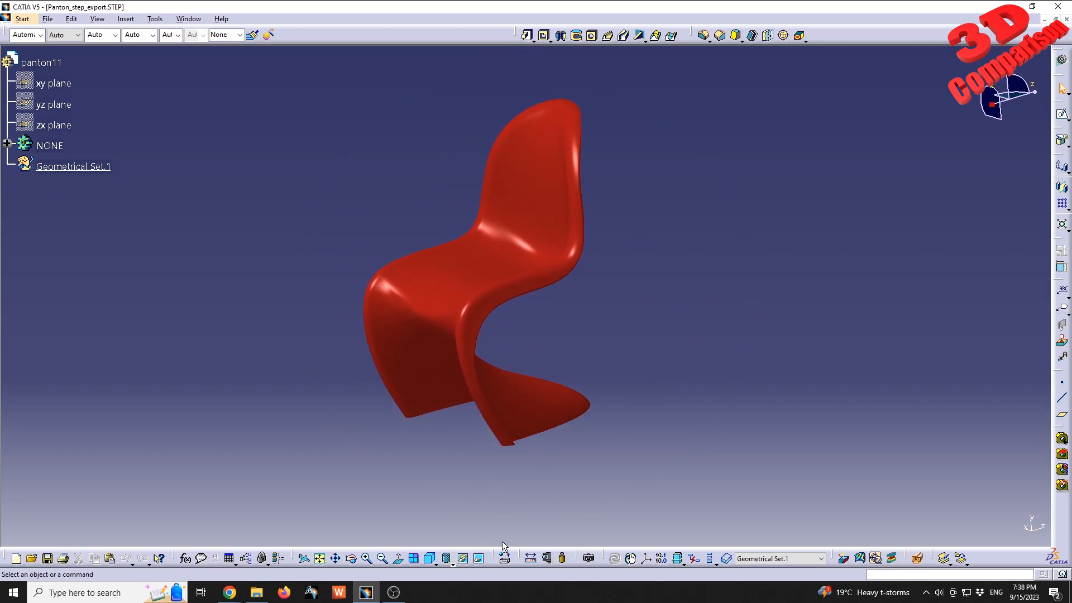
Step: Apply the DS star material from the Other category of the Default Material Catalog to the chair body
click(505, 558)
drag(872, 174, 741, 181)
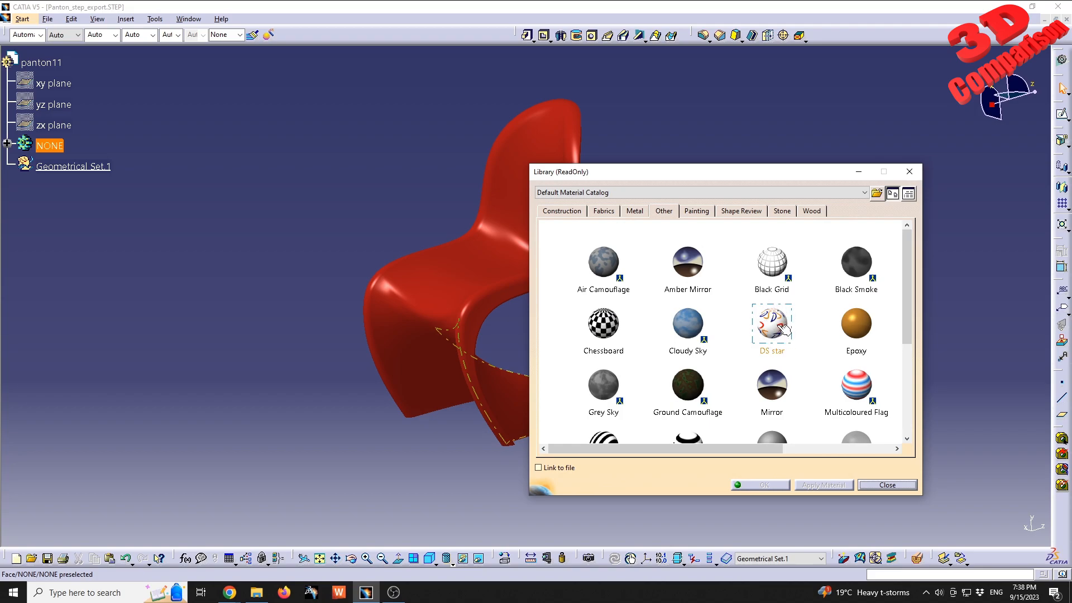
drag(787, 171, 927, 163)
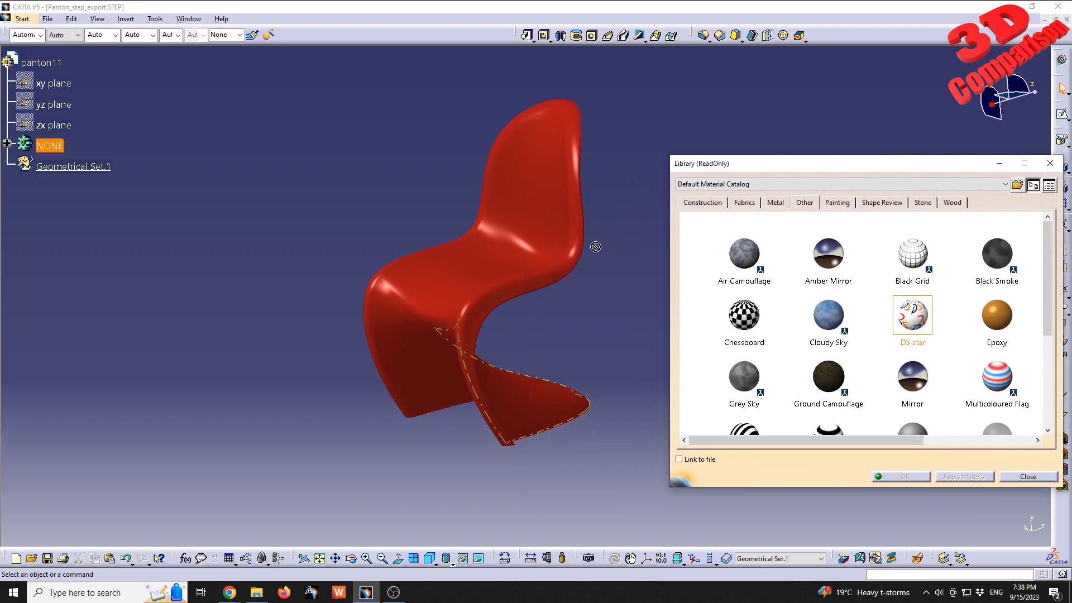
click(537, 249)
click(538, 250)
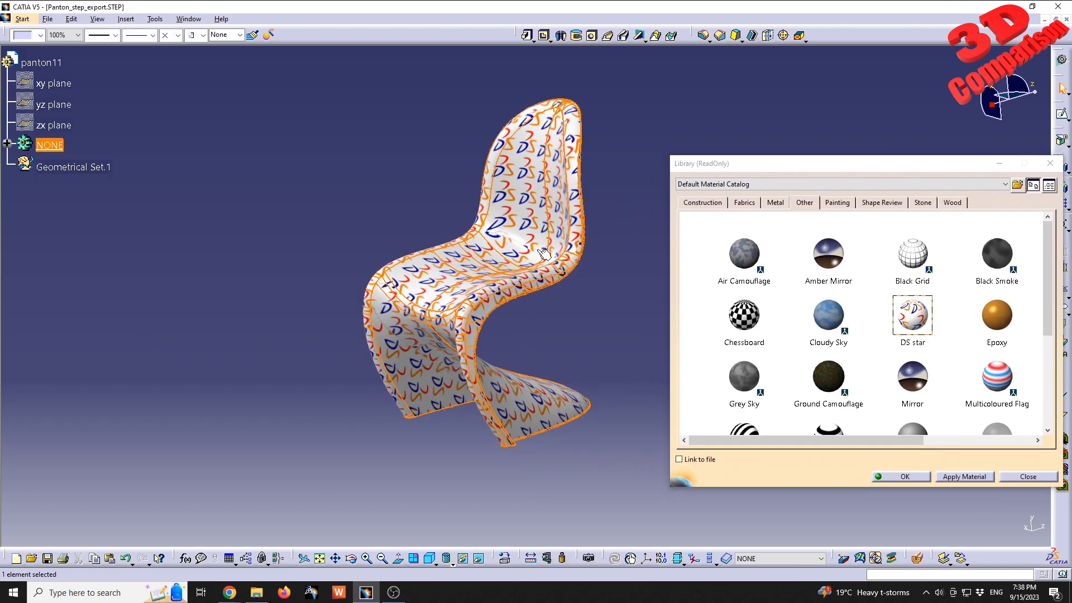
Step: Show the chair shaded without its material, and return the display to Shading with Material
click(451, 565)
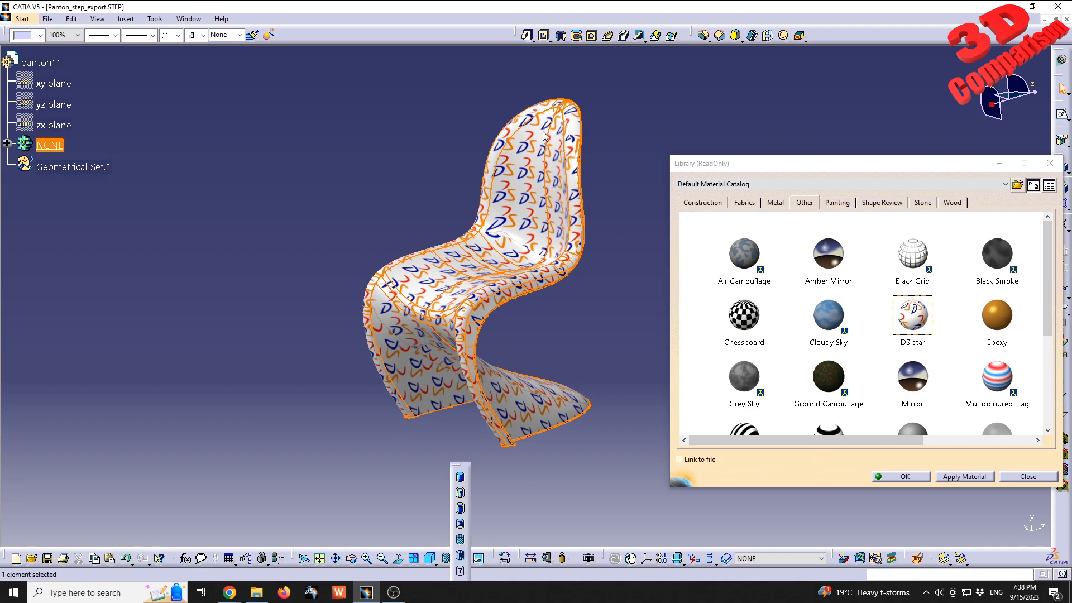
click(461, 495)
mouse_move(479, 283)
middle_down()
mouse_move(469, 342)
mouse_move(570, 309)
mouse_move(433, 334)
mouse_move(465, 355)
middle_up()
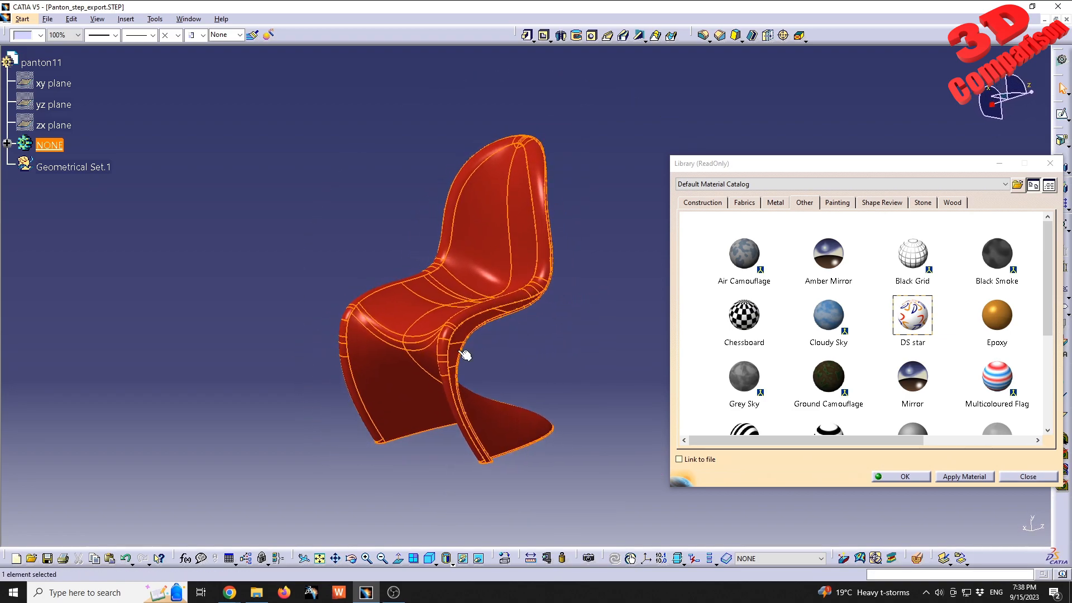
click(450, 561)
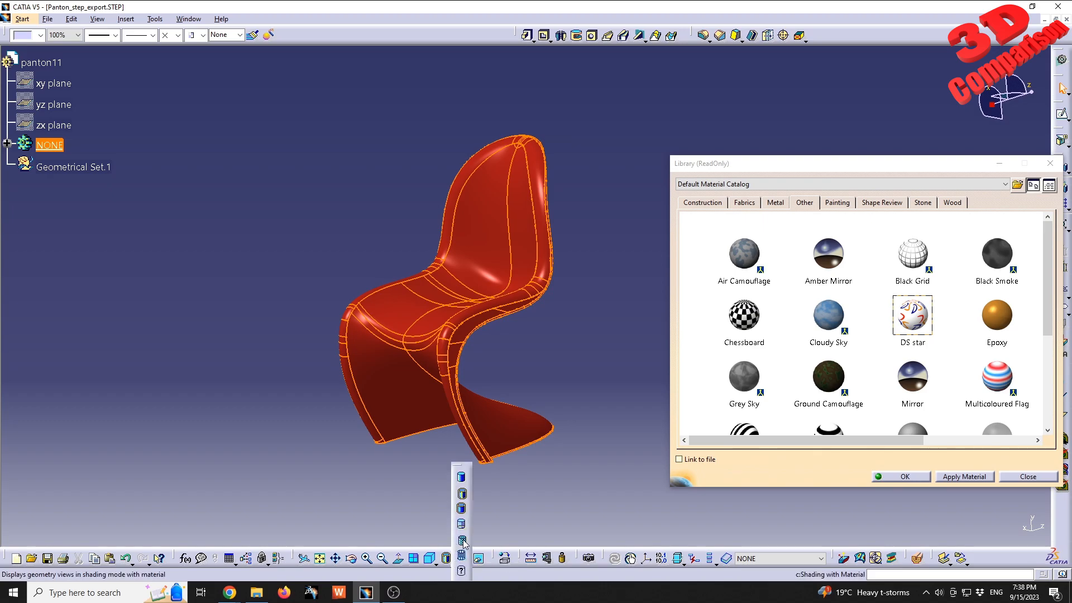
click(462, 540)
Step: Accept the applied material and open the properties of the DS star material under the chair body
click(7, 144)
middle_drag(592, 358, 441, 363)
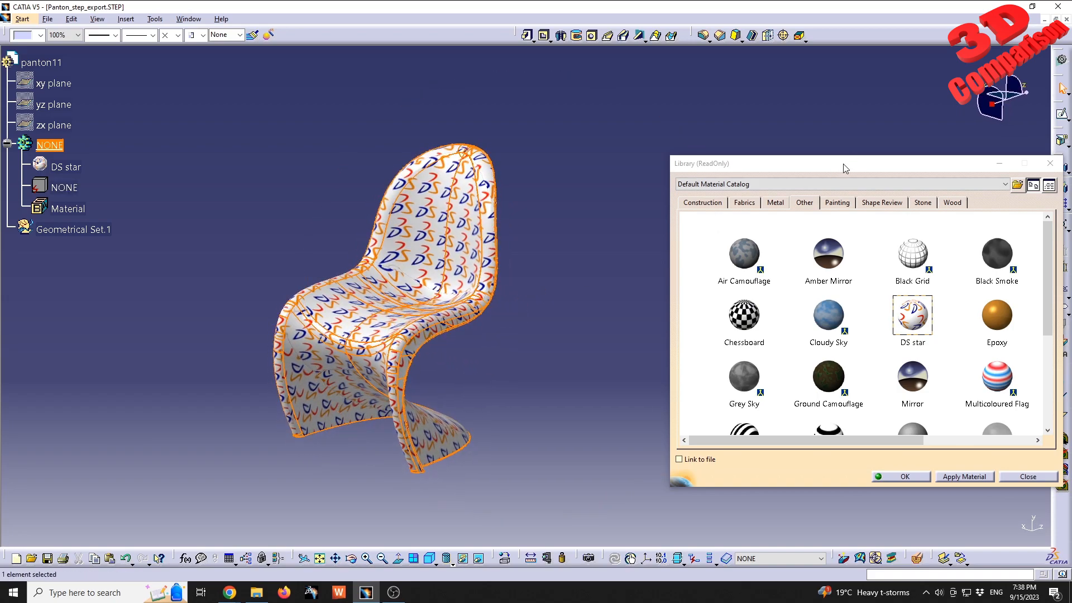
drag(843, 163, 737, 160)
click(798, 474)
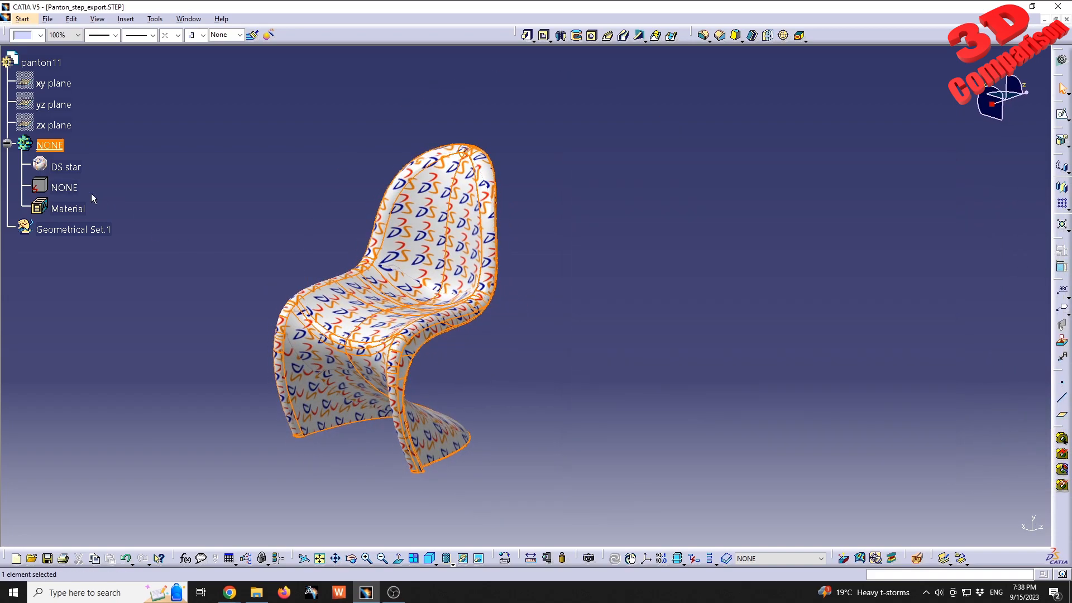
double_click(66, 167)
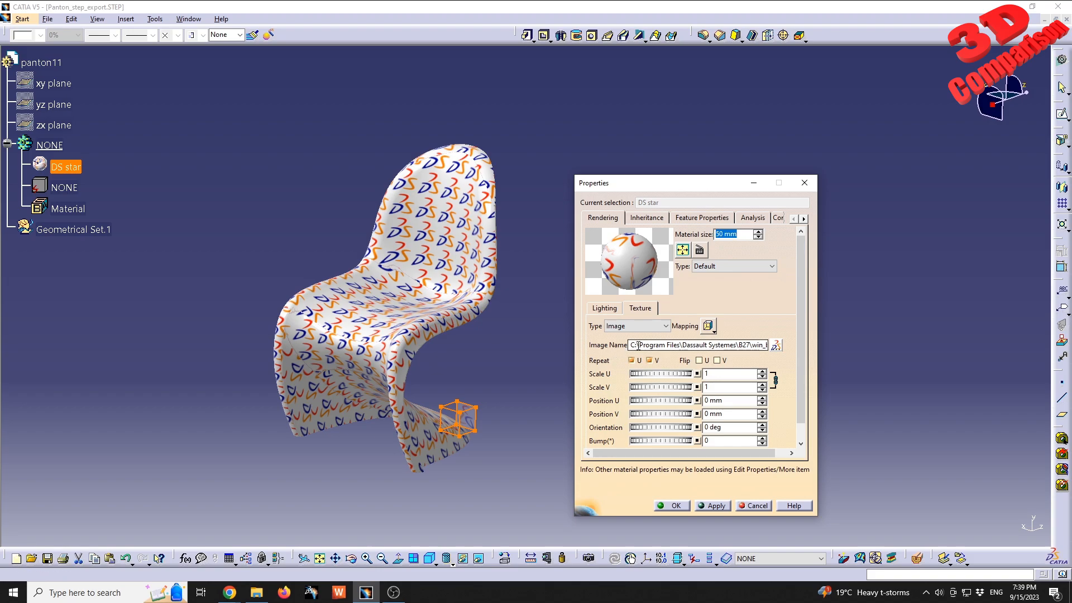
Step: Read through the full file path of the DS star texture image
click(673, 346)
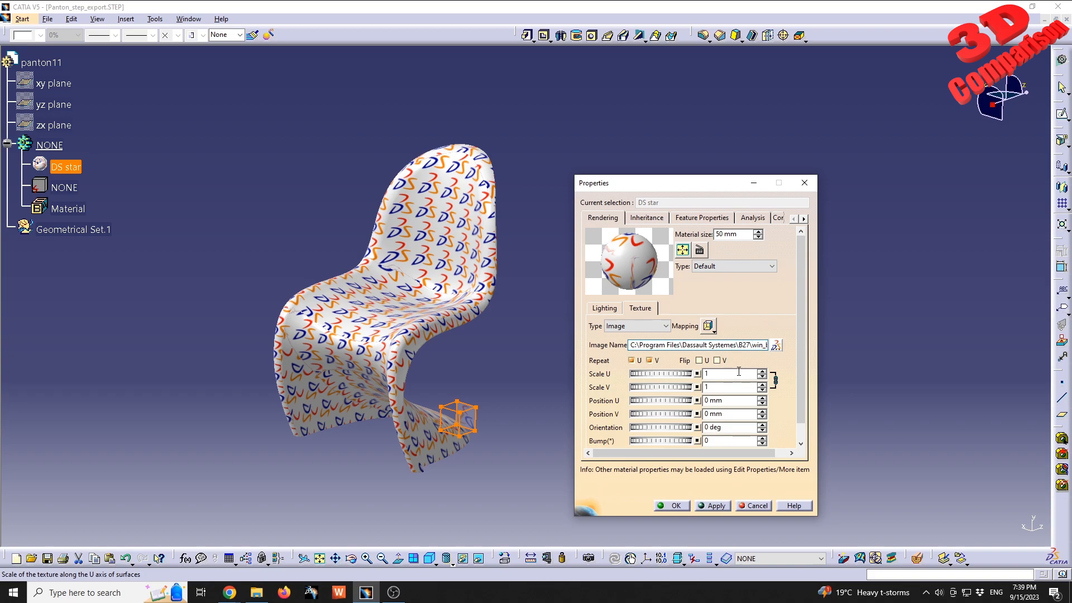
key(Right)
key(Right)
key(Right)
key(Right)
key(Right)
key(Right)
key(Right)
key(Right)
key(Right)
key(Right)
key(Right)
key(Right)
key(Right)
key(Right)
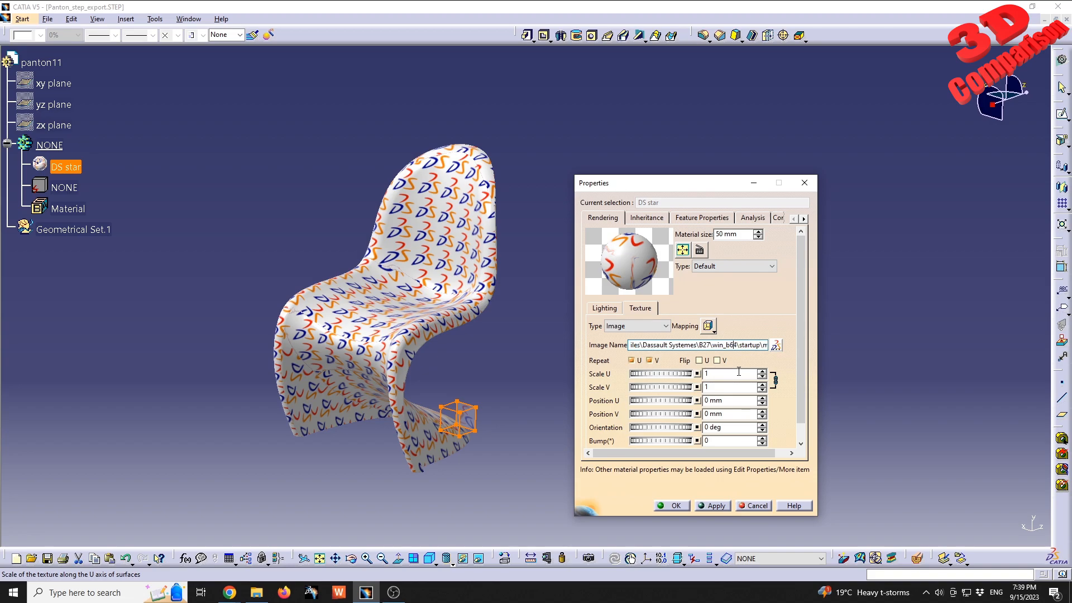
key(Right)
key(Right)
key(Right)
key(Right)
key(Right)
key(Right)
key(Right)
key(Right)
key(Right)
key(Right)
key(Right)
key(Right)
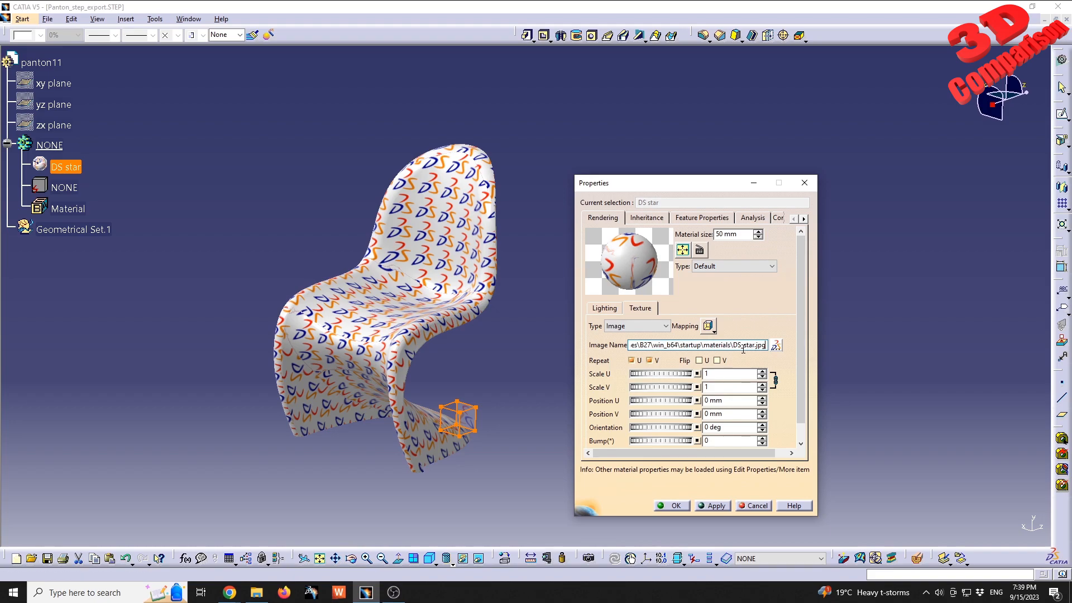
Step: Replace the material's texture image with Logo_PNG from the logos folder and inspect it on the backrest
click(775, 346)
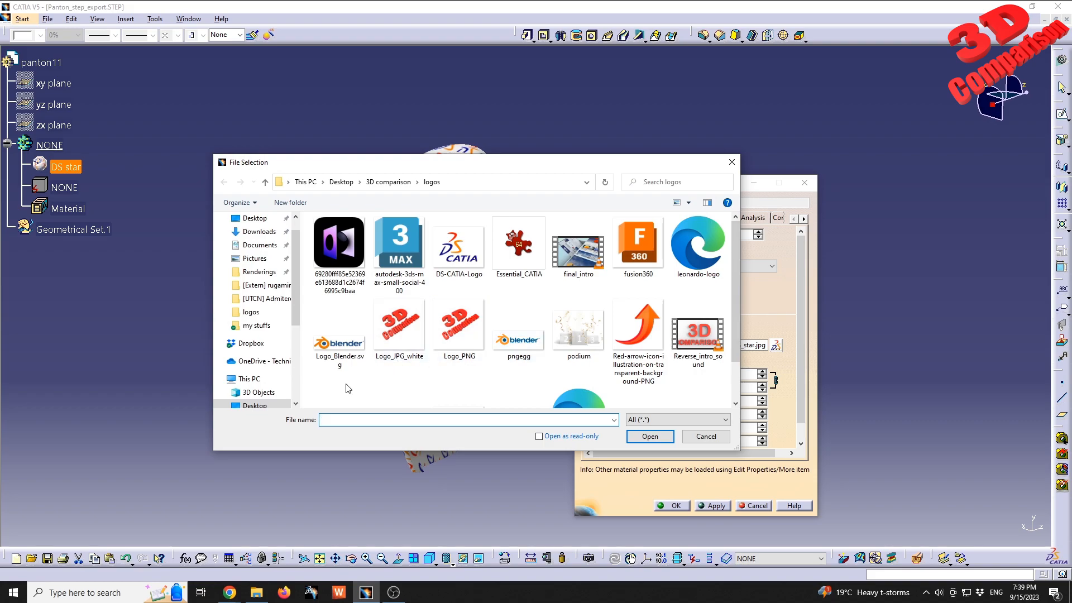
double_click(470, 328)
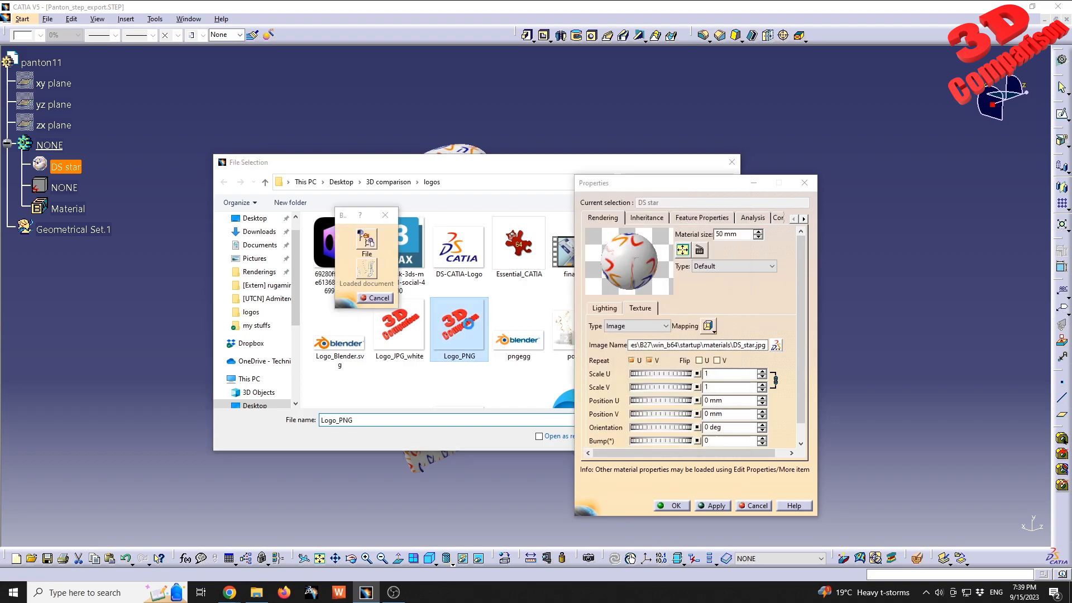
middle_drag(468, 323, 279, 222)
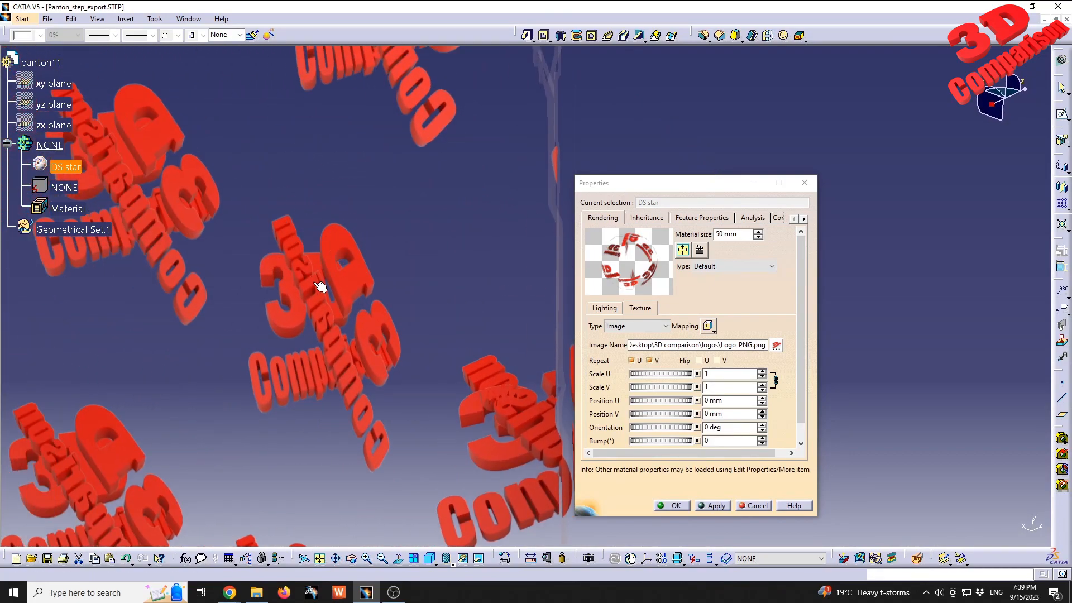
middle_drag(393, 426, 449, 134)
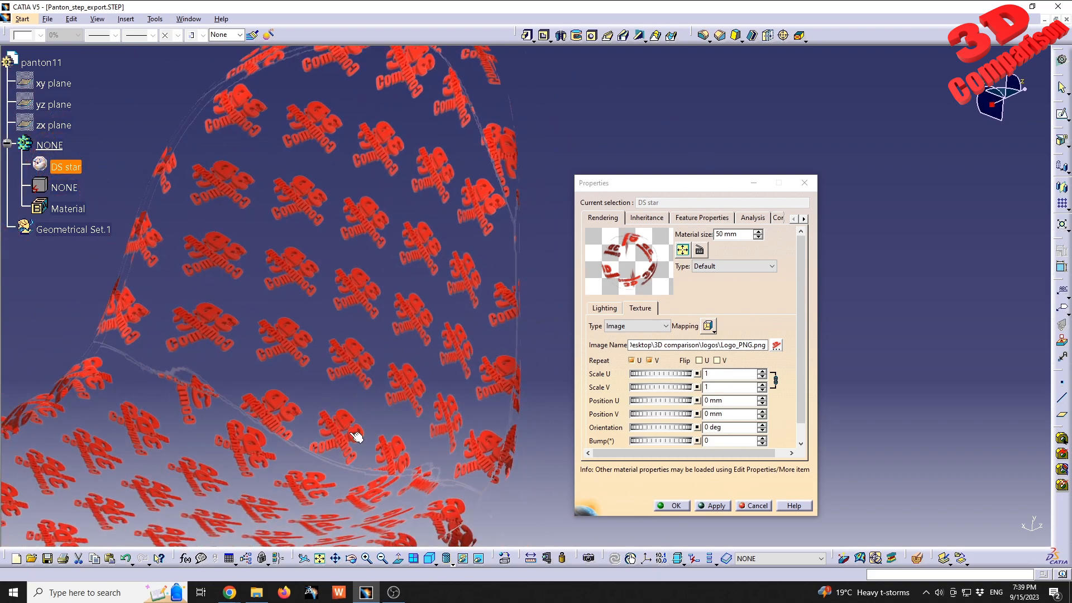
middle_drag(377, 387, 490, 290)
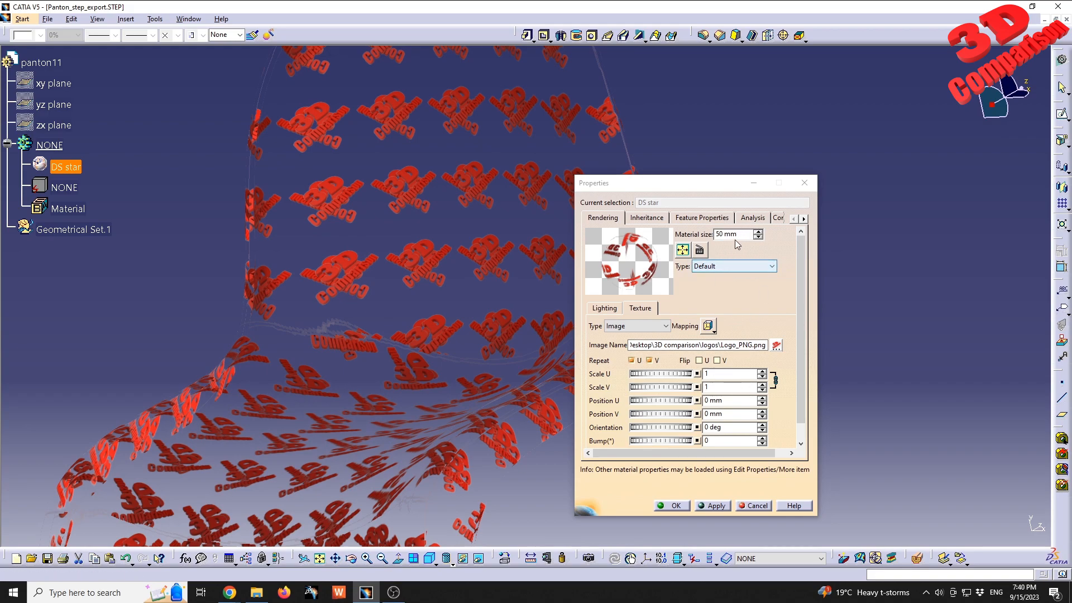
Step: Set the material size to 100 mm
drag(742, 234, 682, 237)
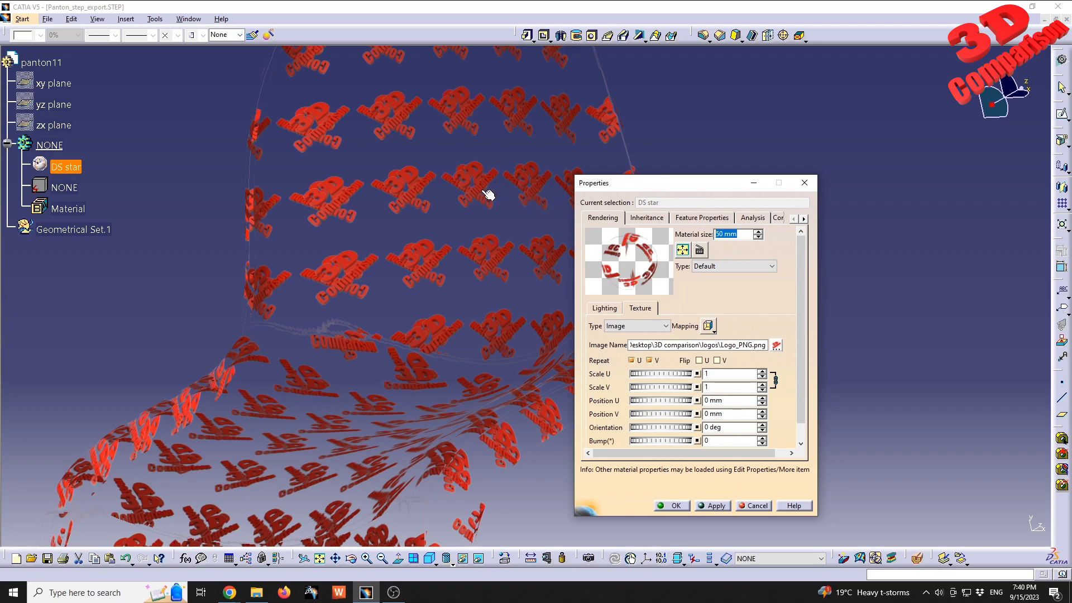
text(100)
key(Return)
Step: Unlink the texture's U and V scales and set them to about 1.28 in U and 1.78 in V
middle_drag(421, 161, 645, 367)
drag(654, 374, 670, 374)
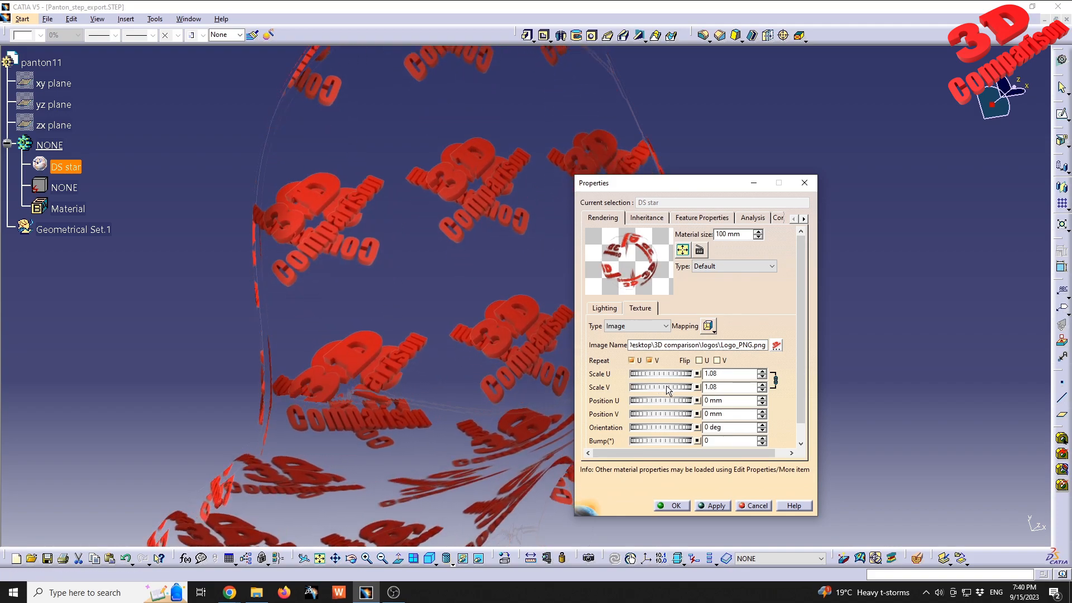
click(776, 380)
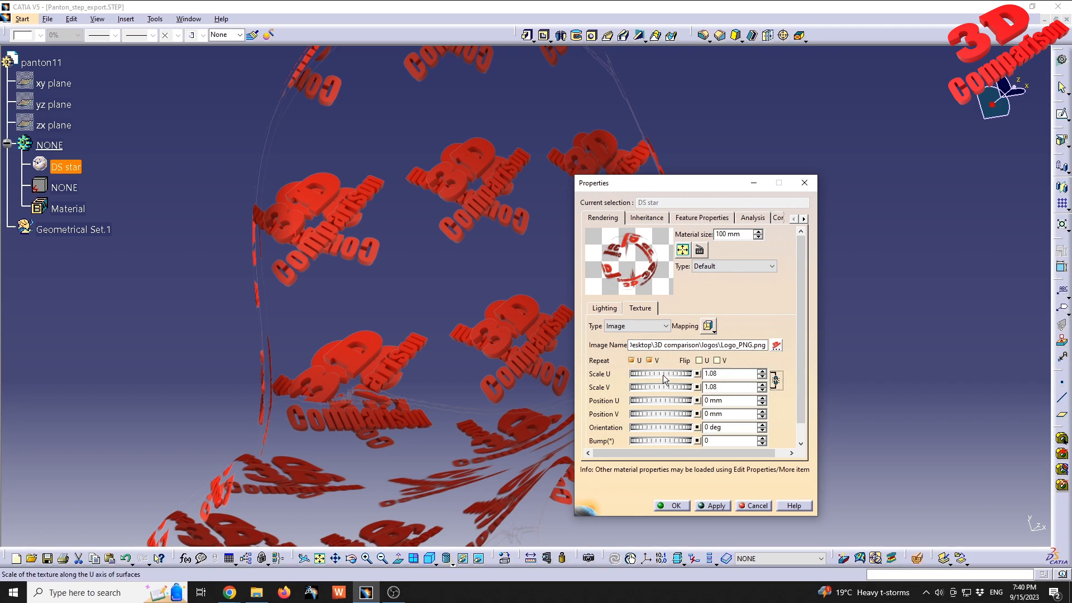
drag(657, 375, 808, 377)
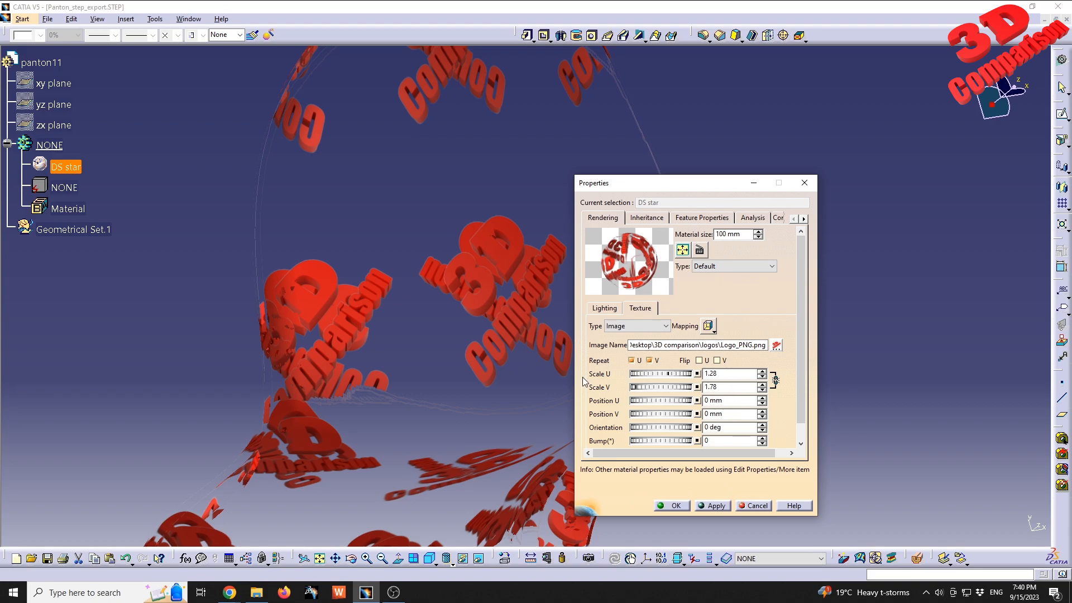
middle_drag(542, 321, 463, 371)
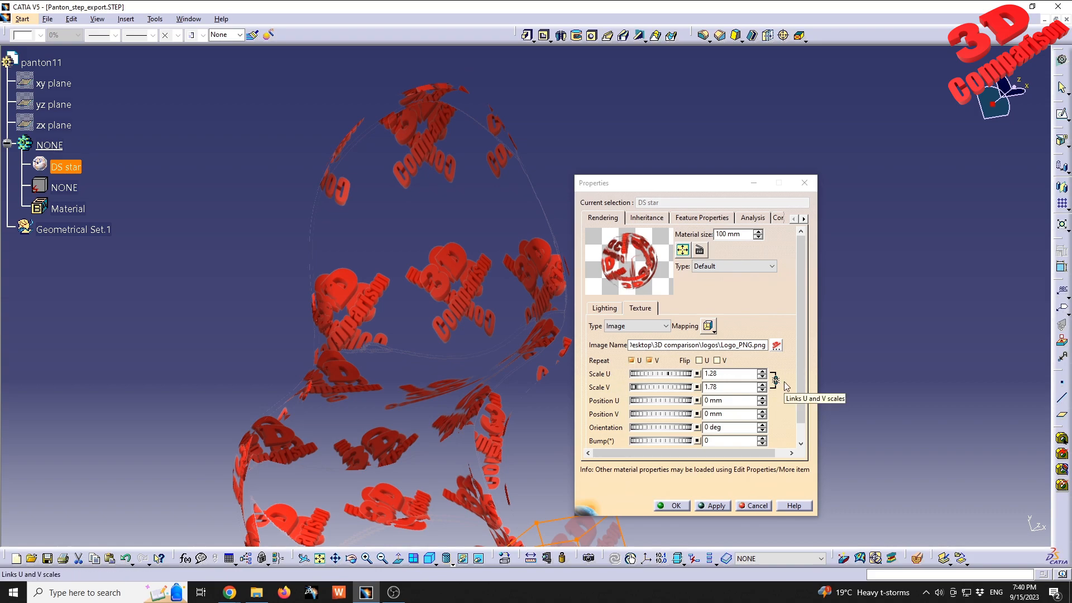
Step: Shift the texture to about -26.8 mm in U and 44.61 mm in V, and rotate it to about 18.54 deg
drag(663, 408, 572, 412)
middle_drag(291, 319, 557, 305)
drag(648, 400, 779, 409)
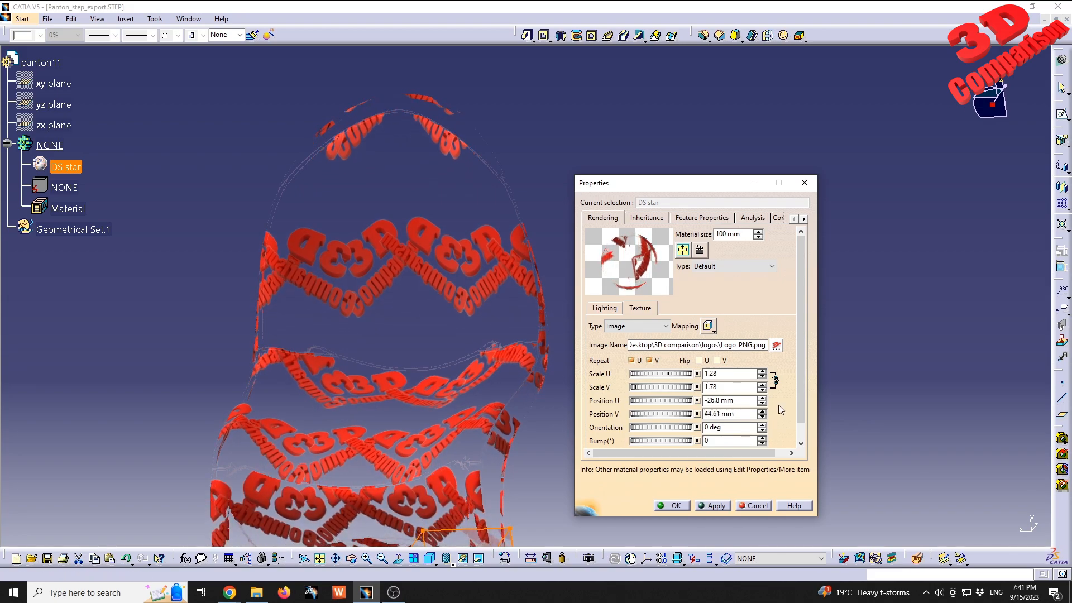
drag(646, 427, 697, 418)
drag(701, 418, 703, 418)
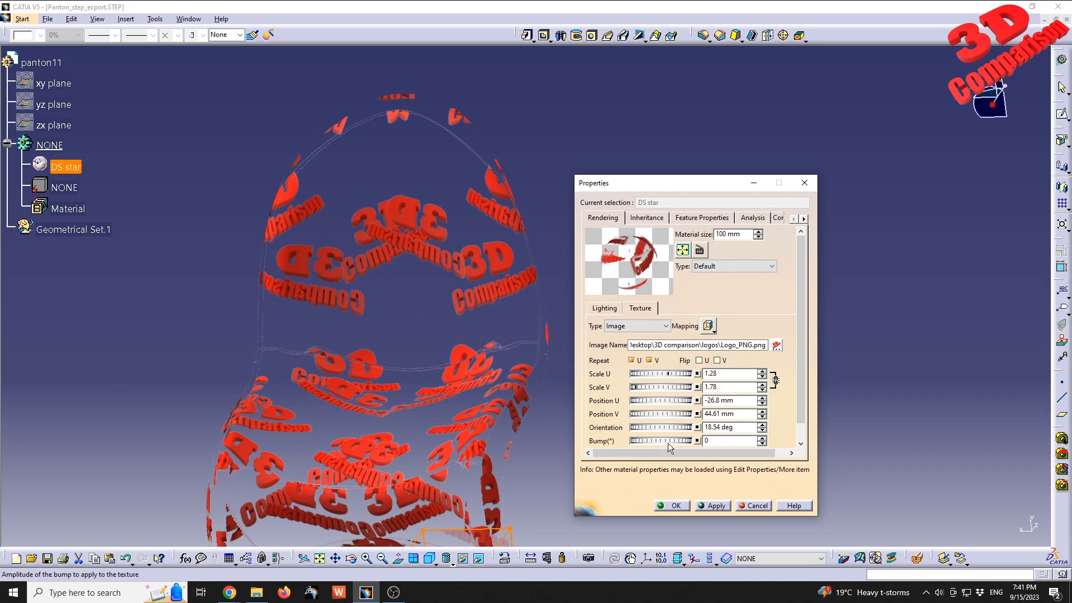
Step: Adjust the texture's bump amplitude to about 0.5067
drag(661, 441, 638, 444)
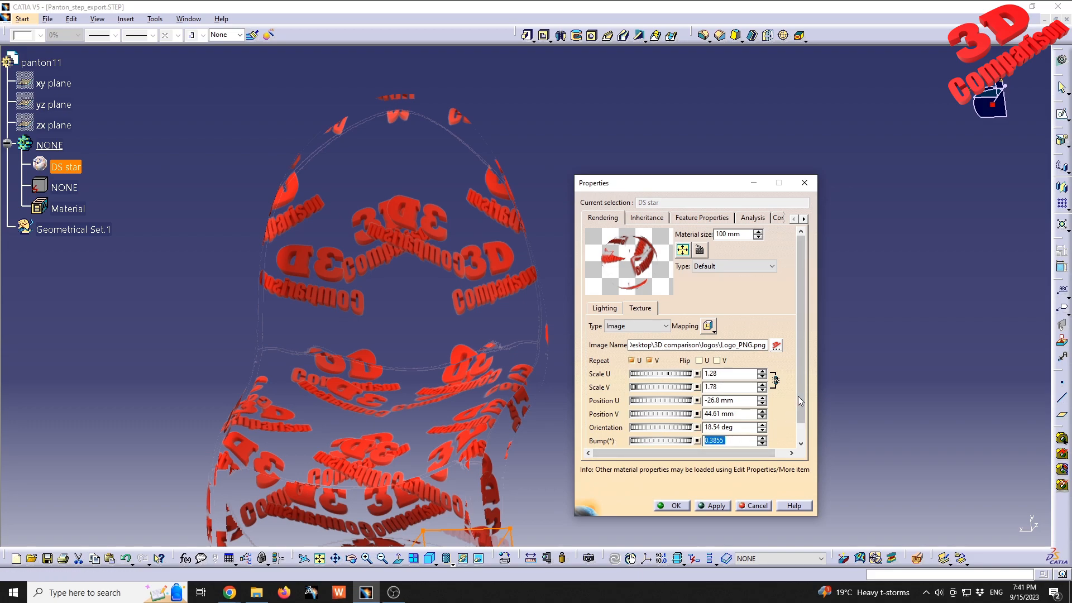
drag(803, 387, 803, 415)
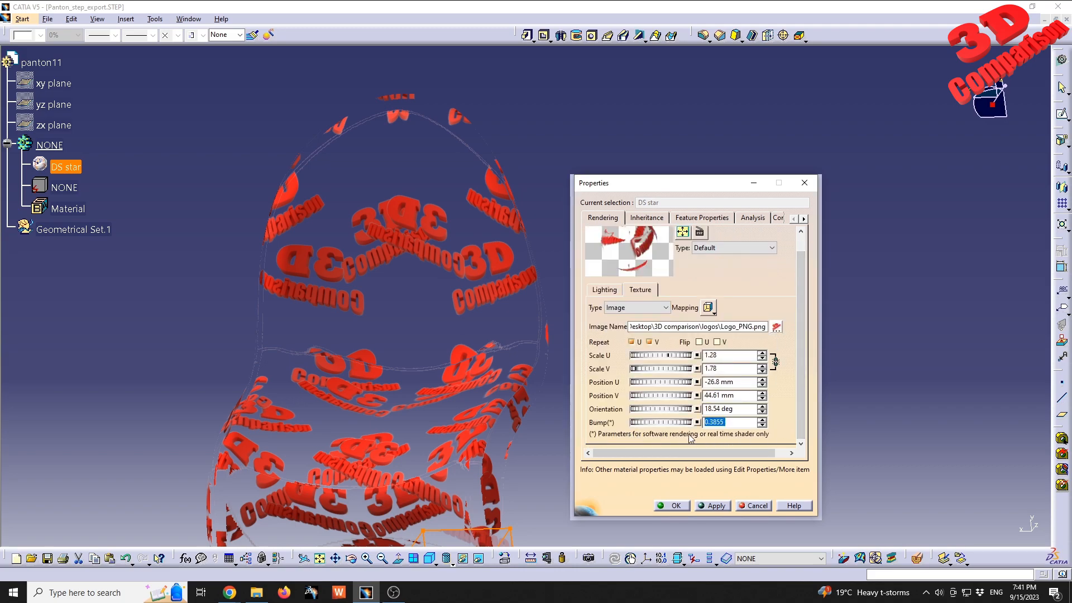
drag(652, 423, 687, 425)
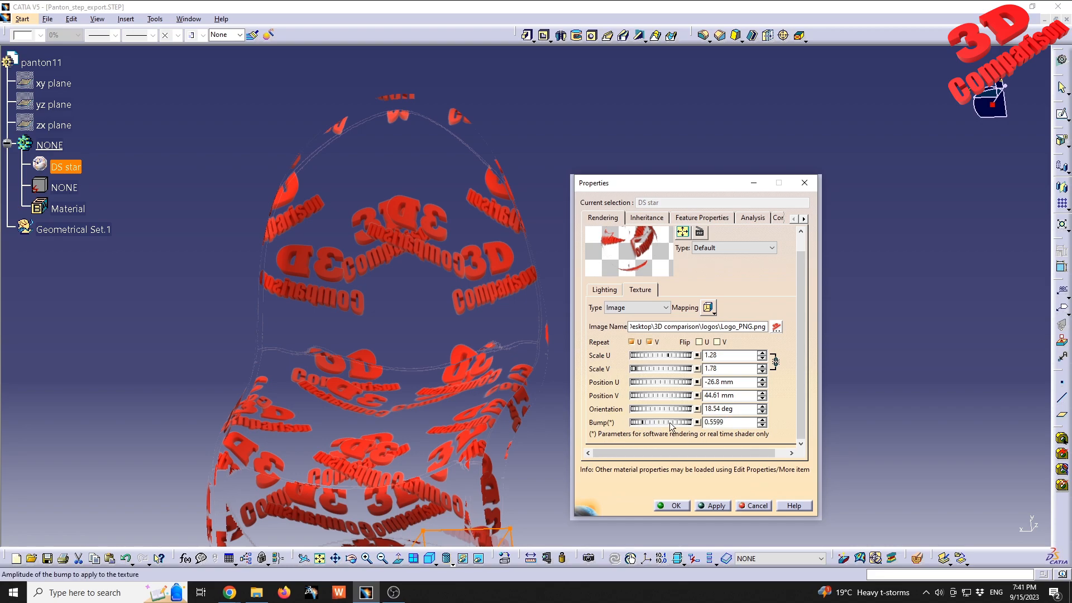
drag(662, 423, 658, 424)
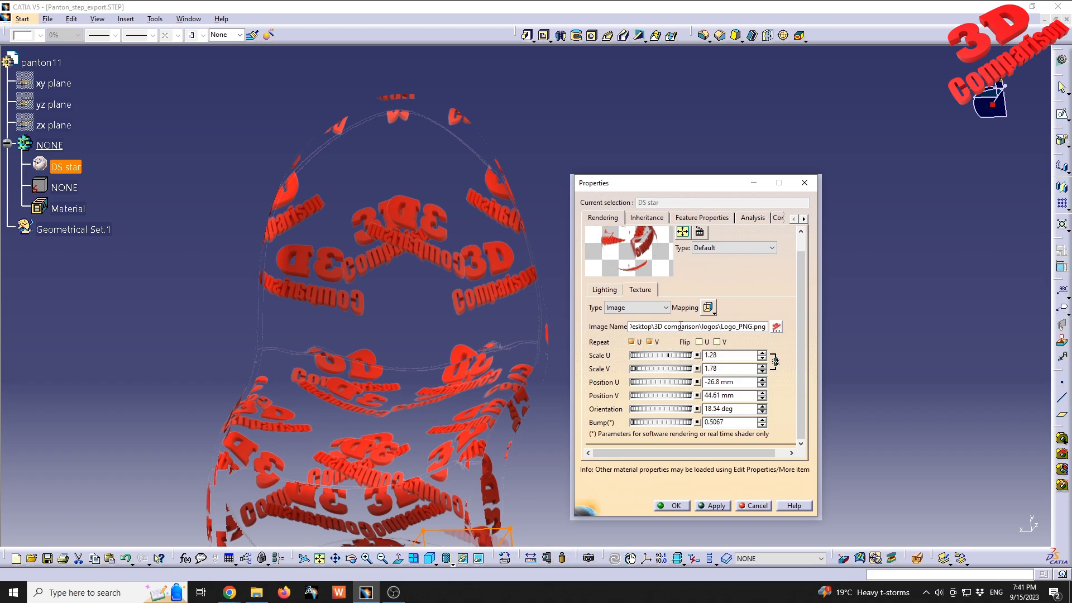
Step: Load Logo_JPG_white from the logos folder as the texture image and inspect the logos on the backrest and seat
click(777, 327)
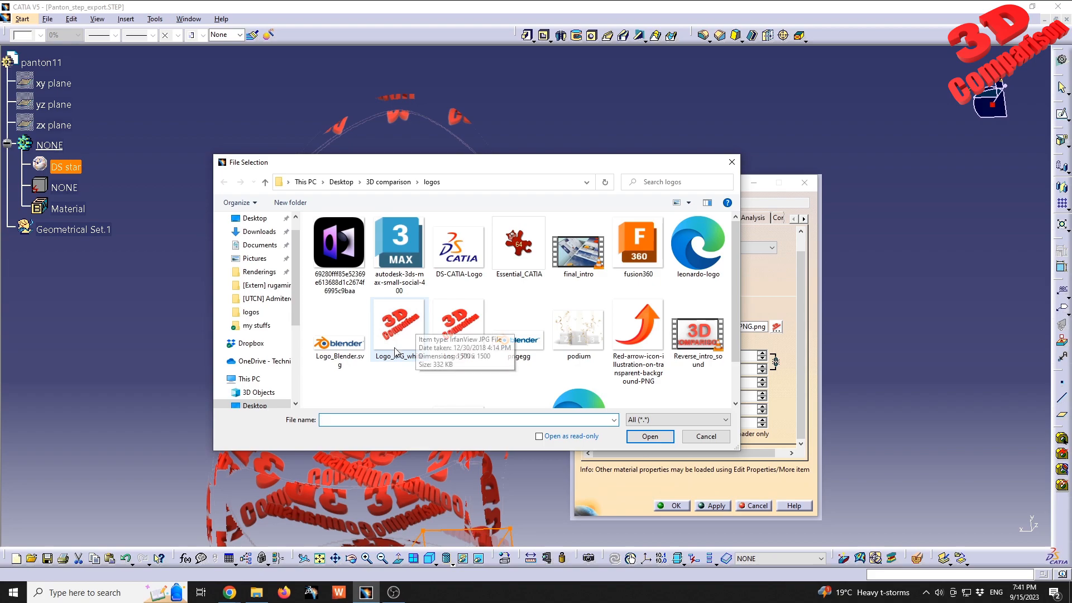
double_click(398, 329)
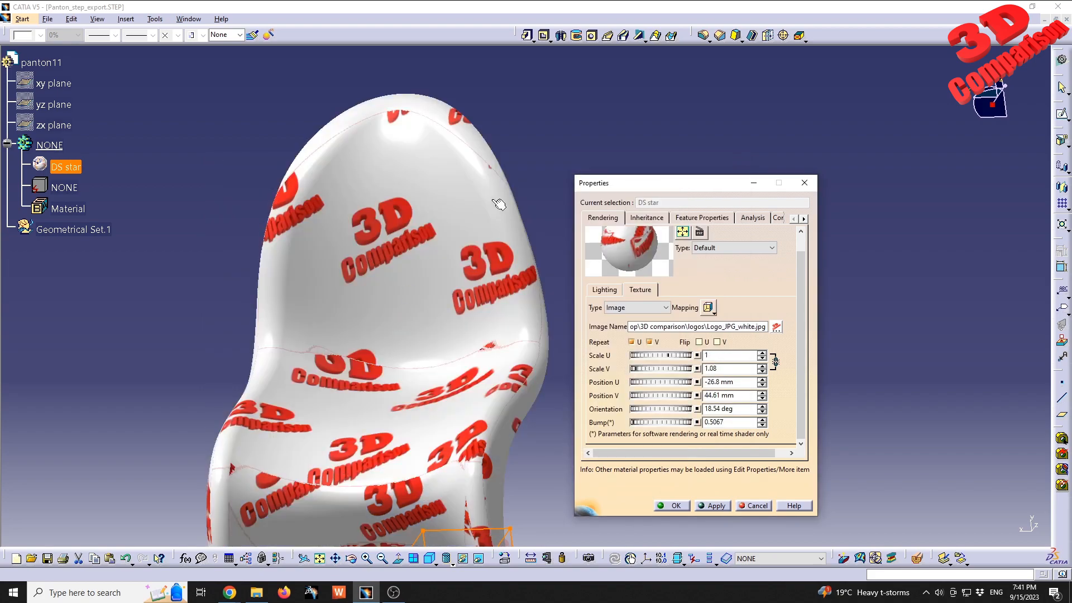
middle_drag(474, 308, 503, 277)
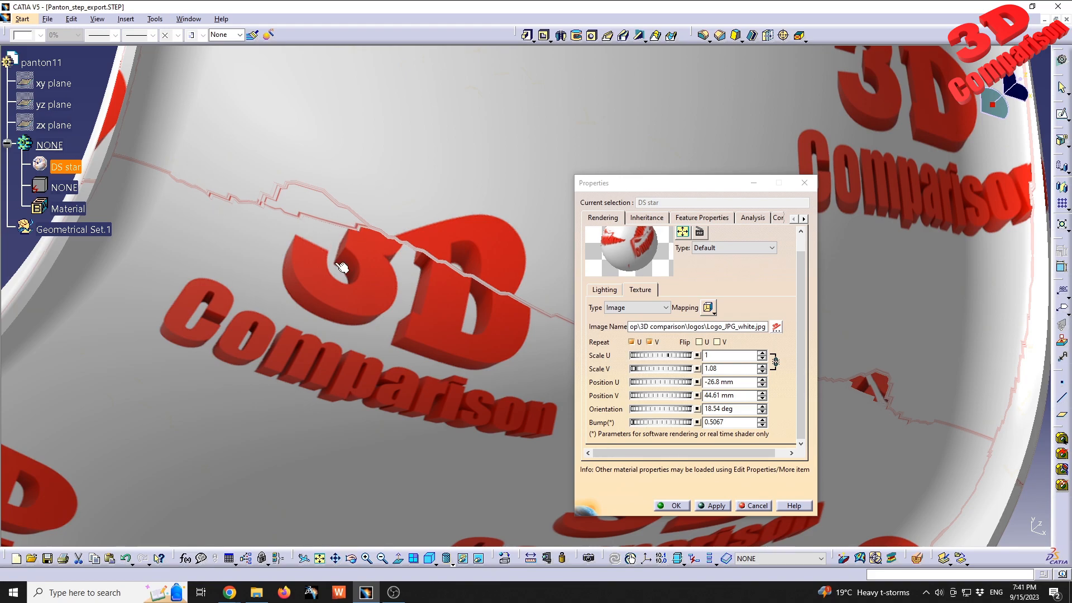
middle_drag(499, 263, 357, 279)
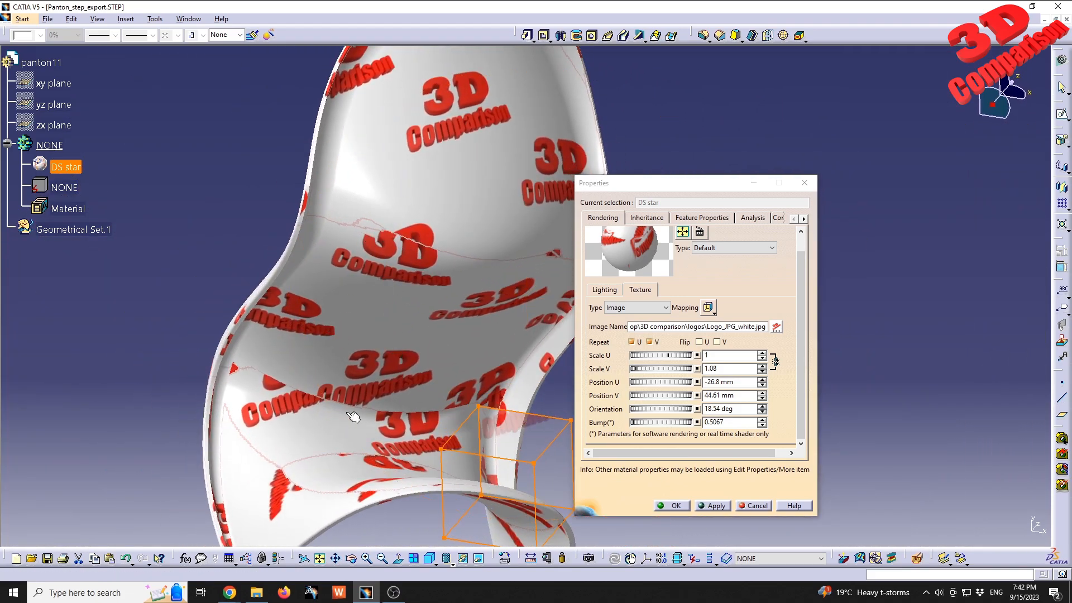
Step: Switch the chair's display to Shading with Edges
click(453, 564)
click(454, 494)
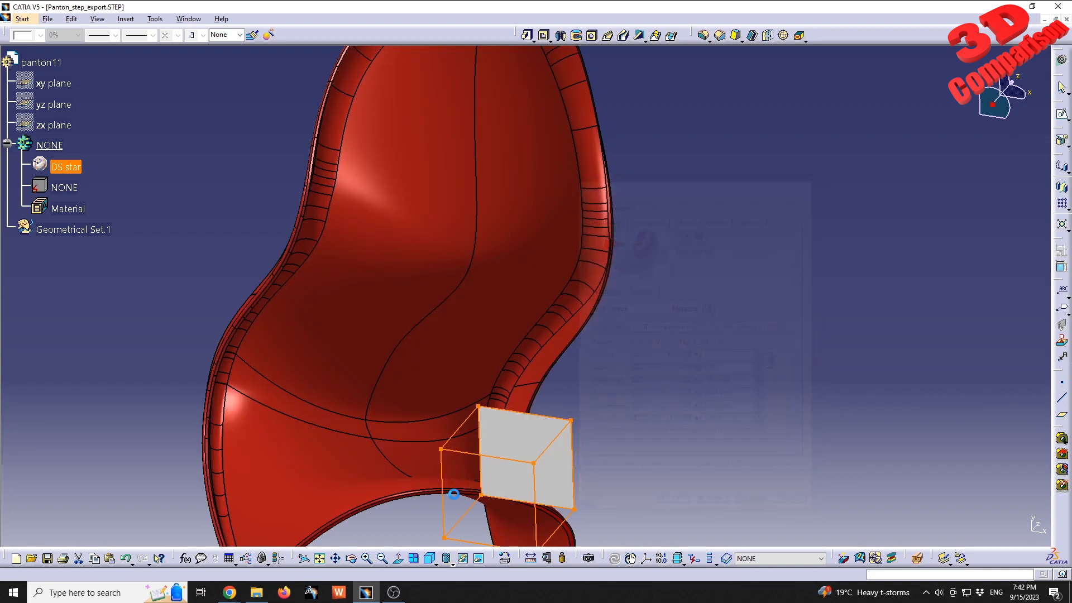
Step: Accept the material properties and delete the DS star material from the chair's body
middle_drag(426, 314, 361, 167)
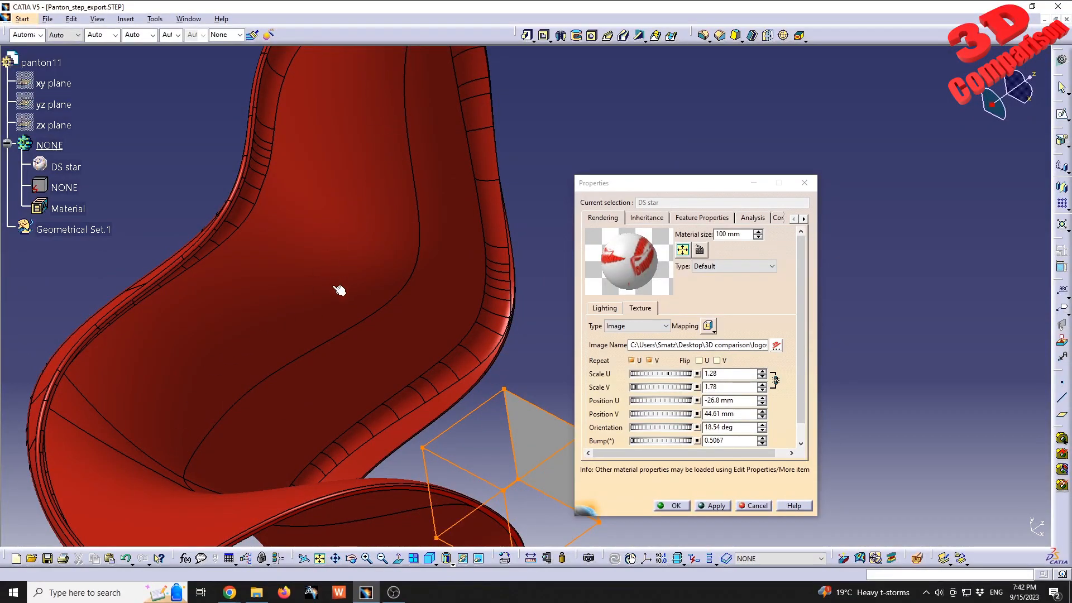
middle_drag(243, 218, 280, 280)
middle_drag(530, 390, 371, 412)
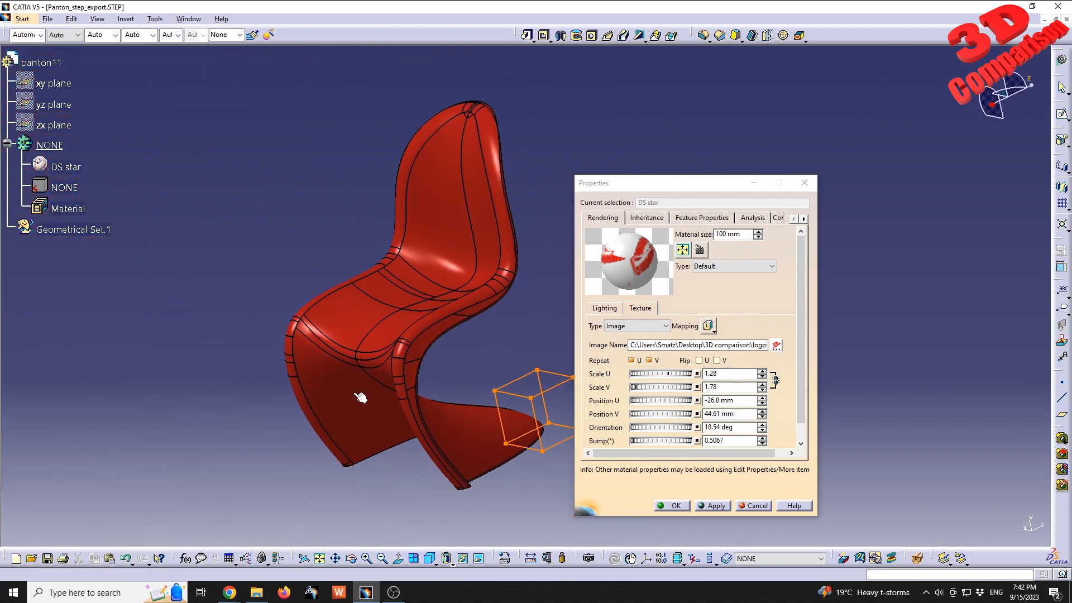
click(675, 506)
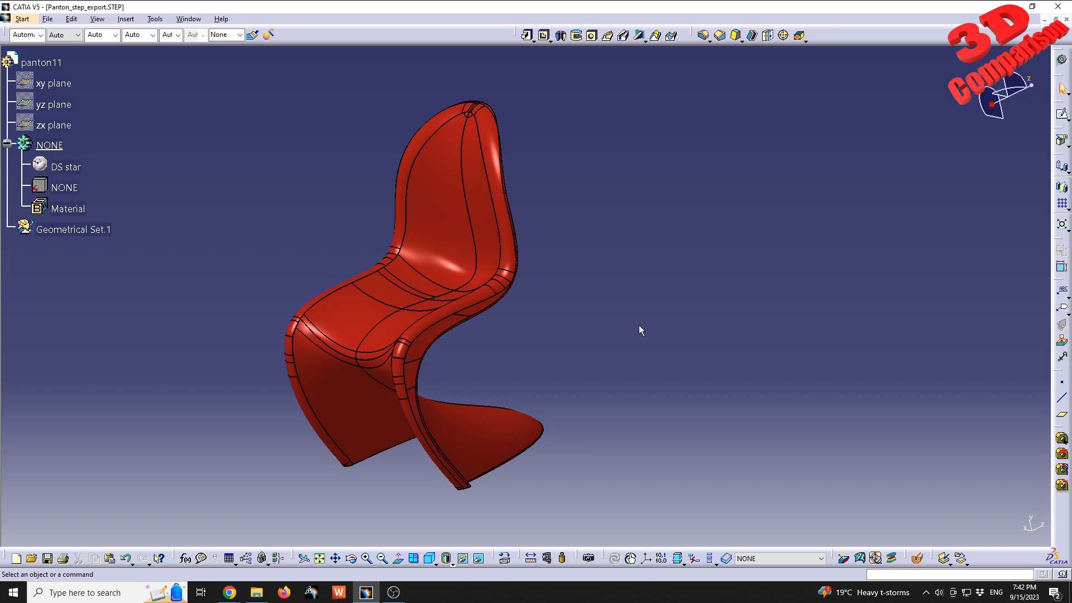
click(81, 170)
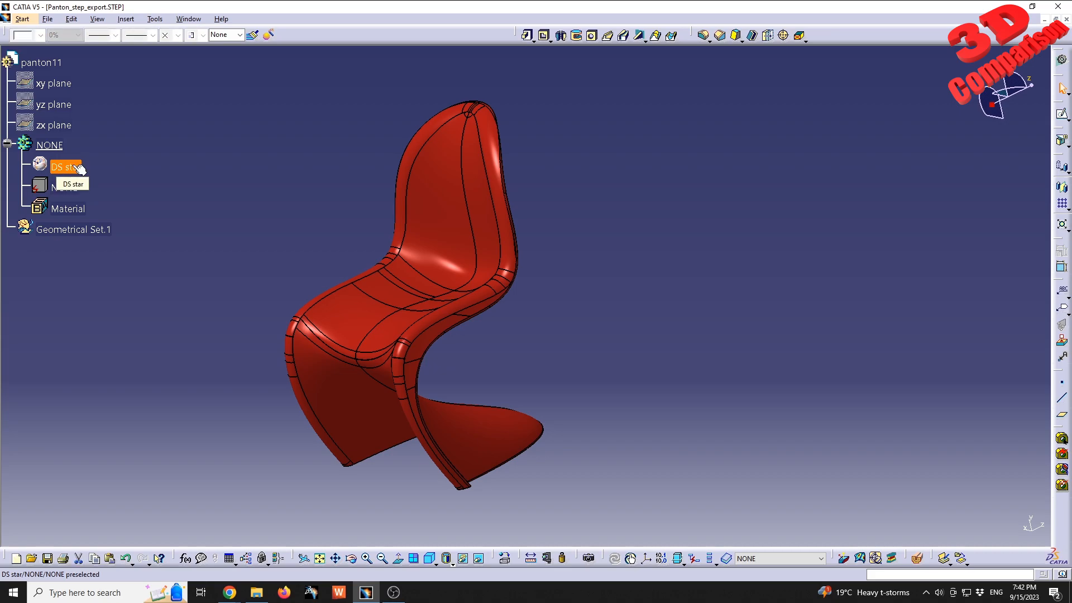
key(Delete)
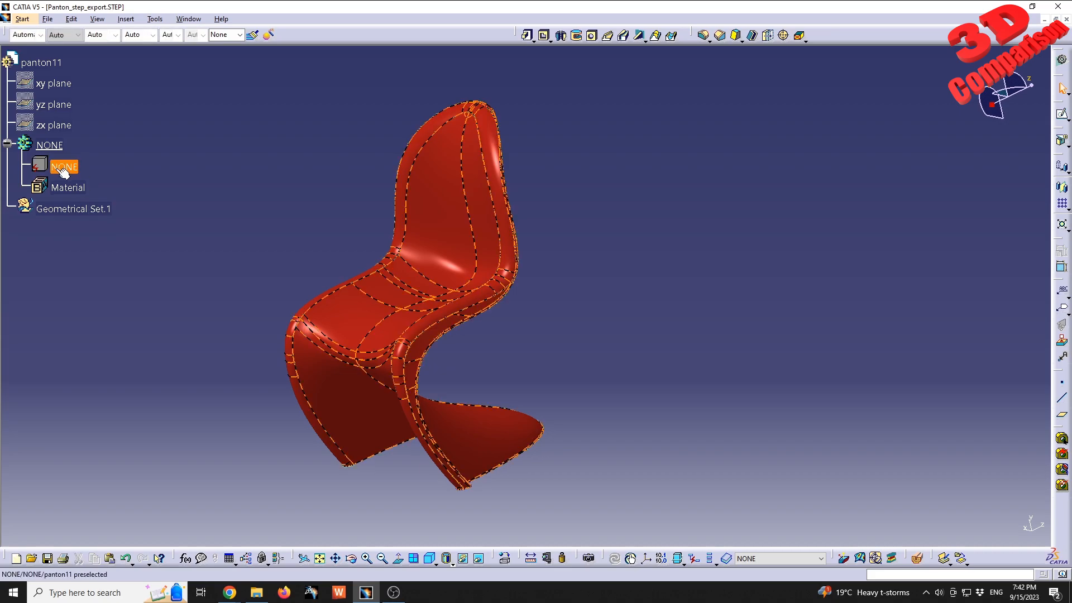
Step: Switch the chair's display to shading without edges
click(451, 564)
click(463, 477)
mouse_move(546, 230)
middle_down()
mouse_move(550, 279)
mouse_move(612, 206)
mouse_move(531, 222)
middle_up()
middle_drag(751, 301, 512, 287)
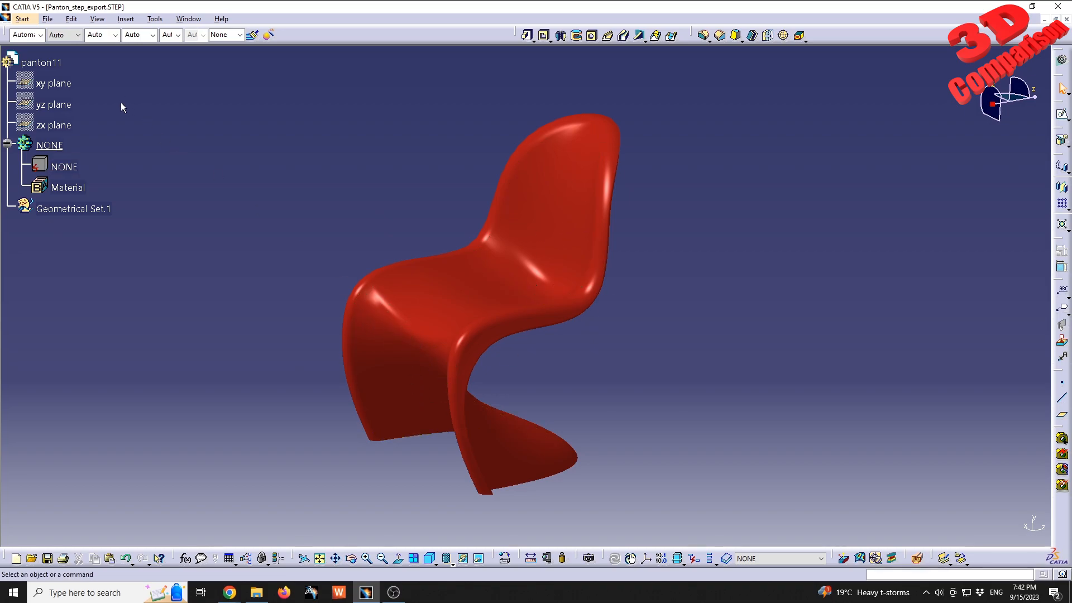
Step: Open the Photo Studio workbench from the Infrastructure group
click(22, 19)
mouse_move(56, 33)
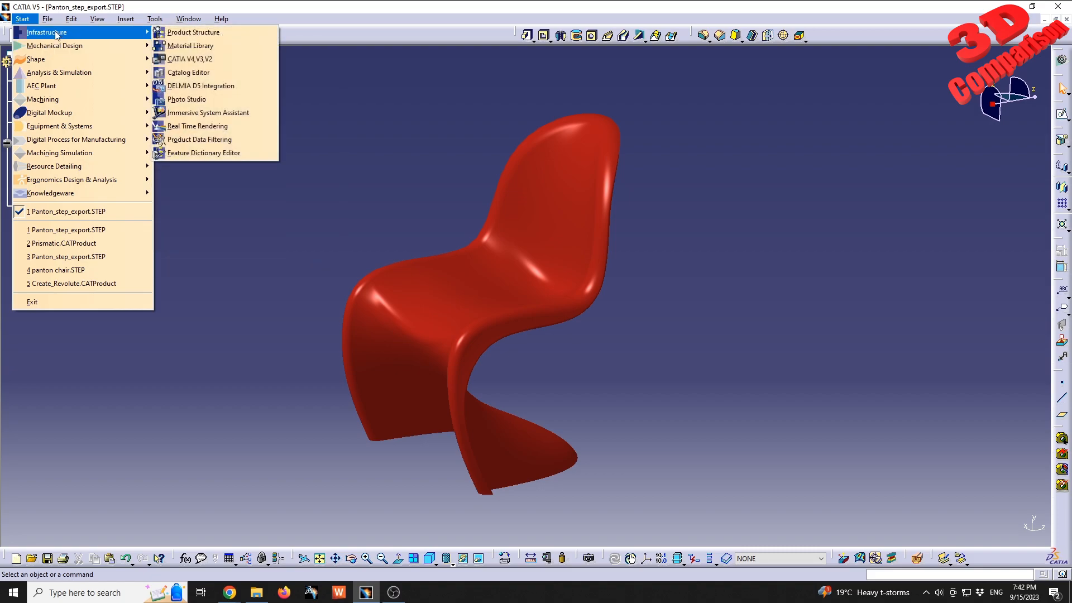
click(211, 100)
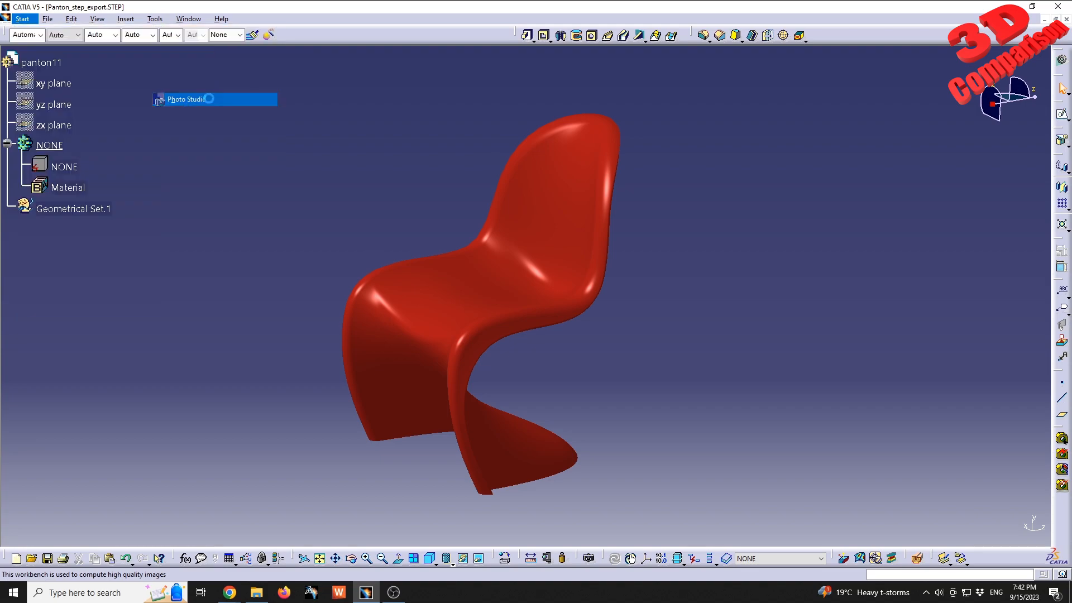
click(200, 20)
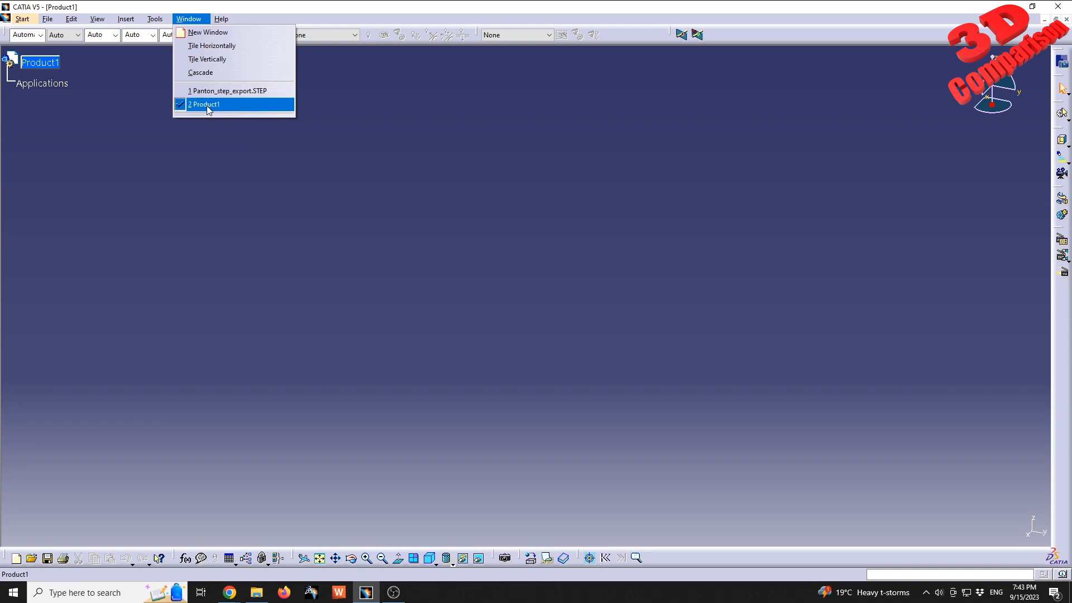
click(375, 162)
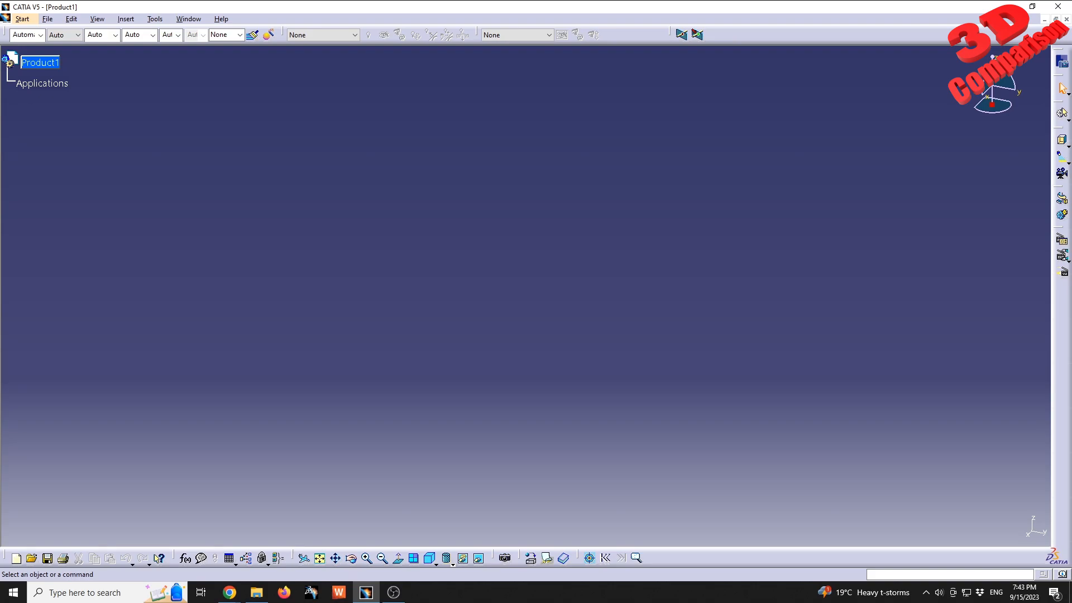
Step: Tile the document windows horizontally, copy the panton11 part into Product1, and maximize the Product1 window
click(189, 18)
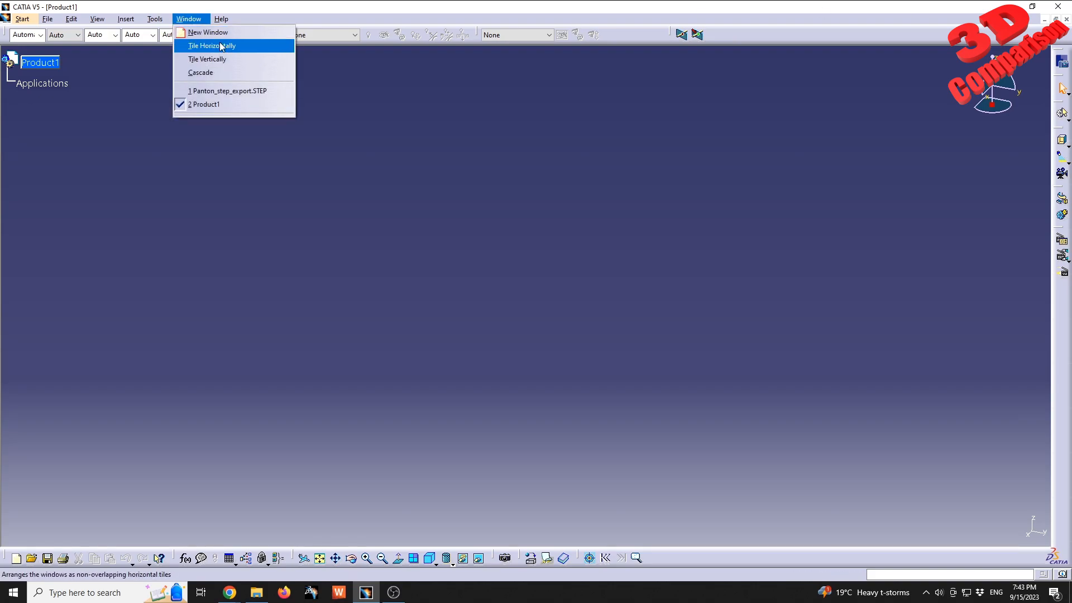
click(221, 46)
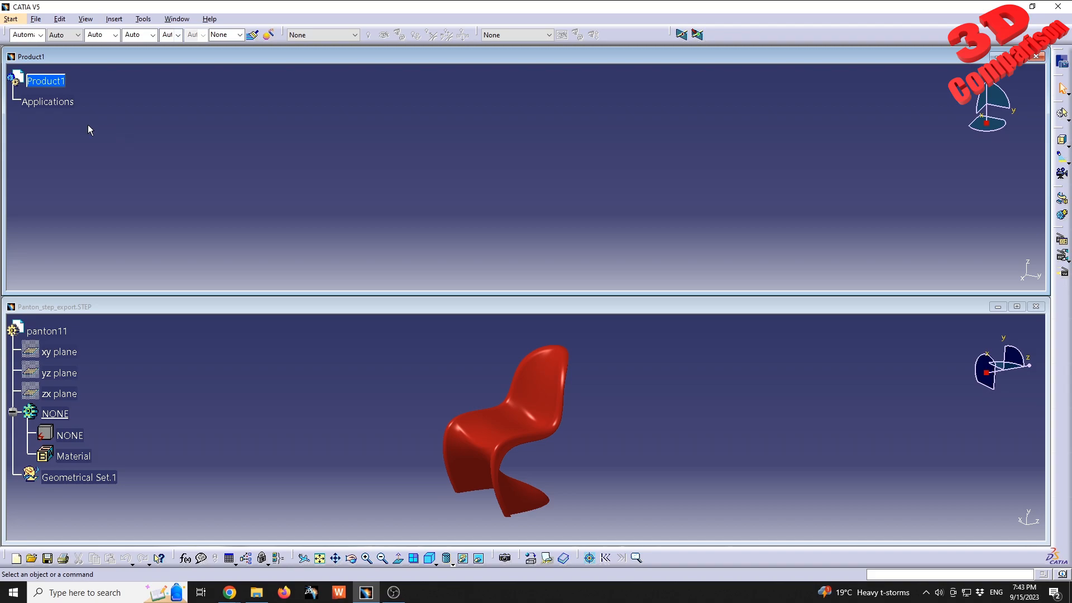
click(51, 332)
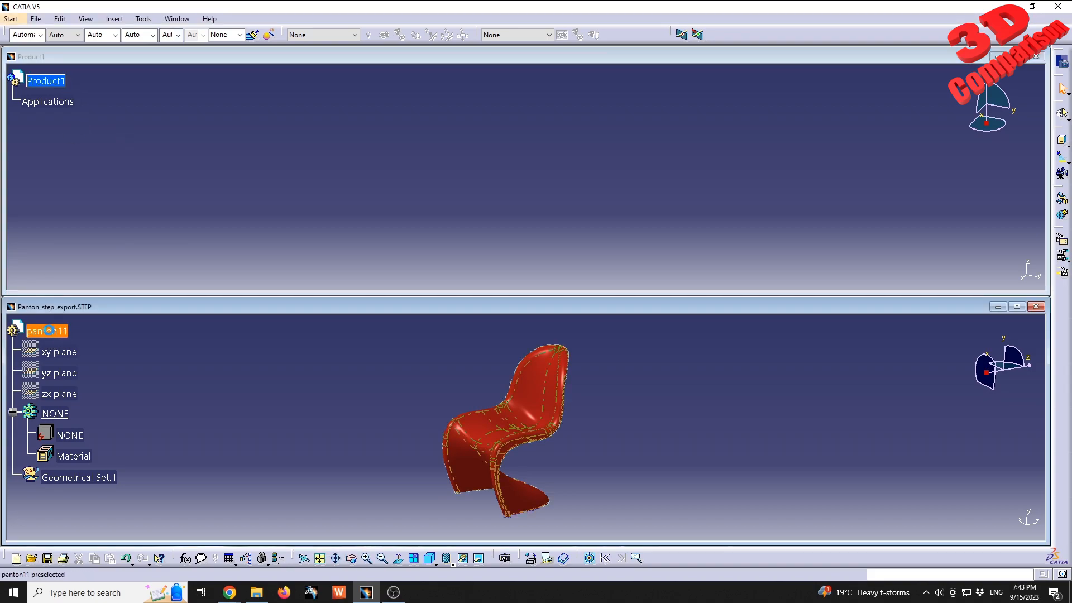
click(49, 331)
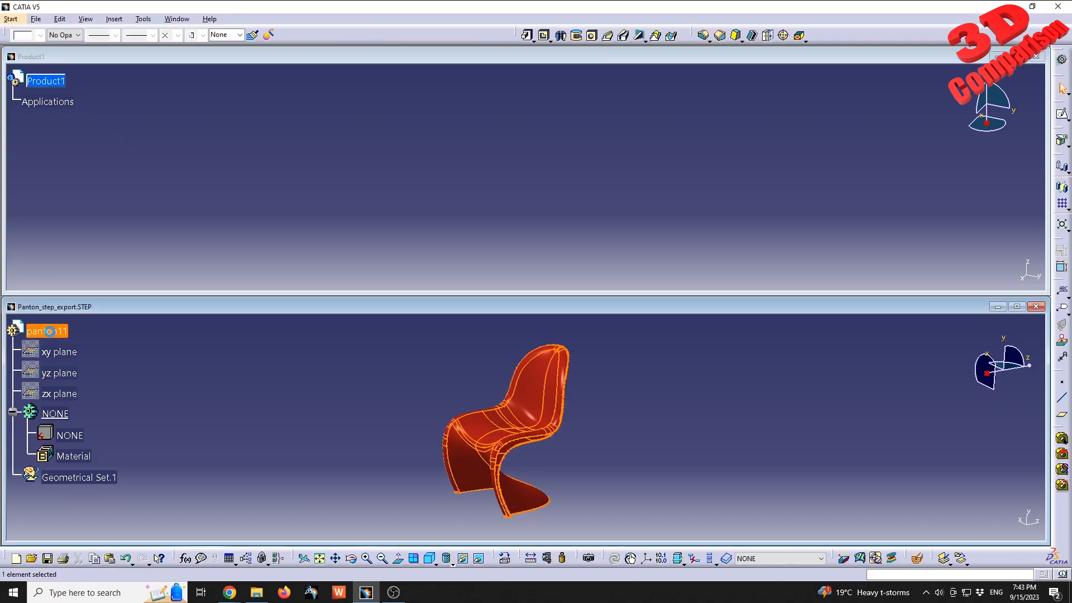
click(48, 80)
key(ctrl+v)
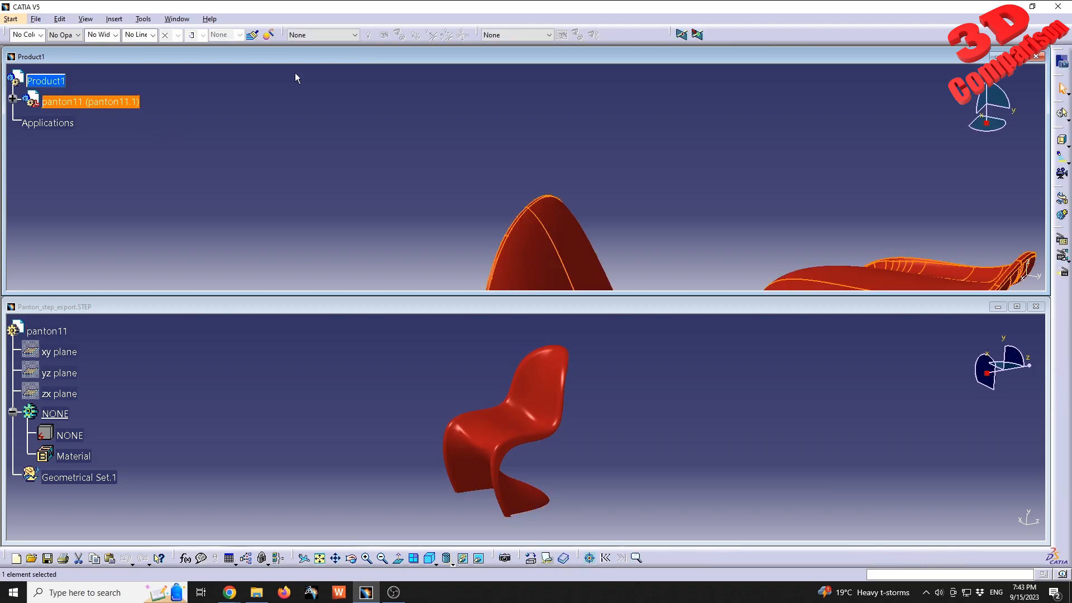
double_click(319, 57)
middle_drag(491, 276, 648, 316)
middle_drag(447, 315, 507, 425)
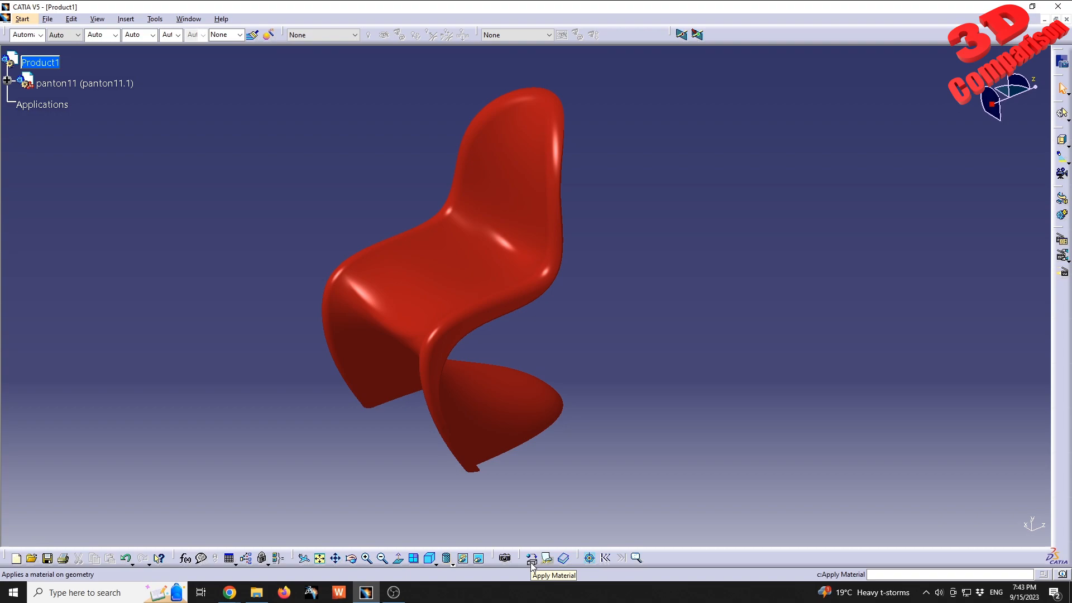
Step: Try applying a sticker with the Logo_PNG image to a face on the chair's seat
click(549, 559)
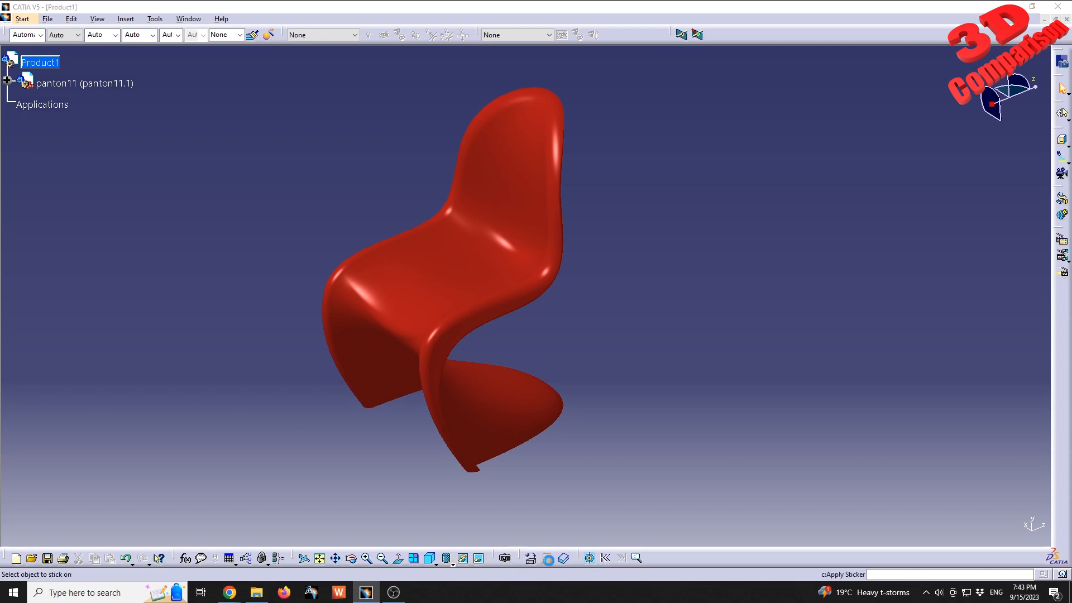
drag(862, 176, 661, 214)
middle_drag(474, 323, 500, 305)
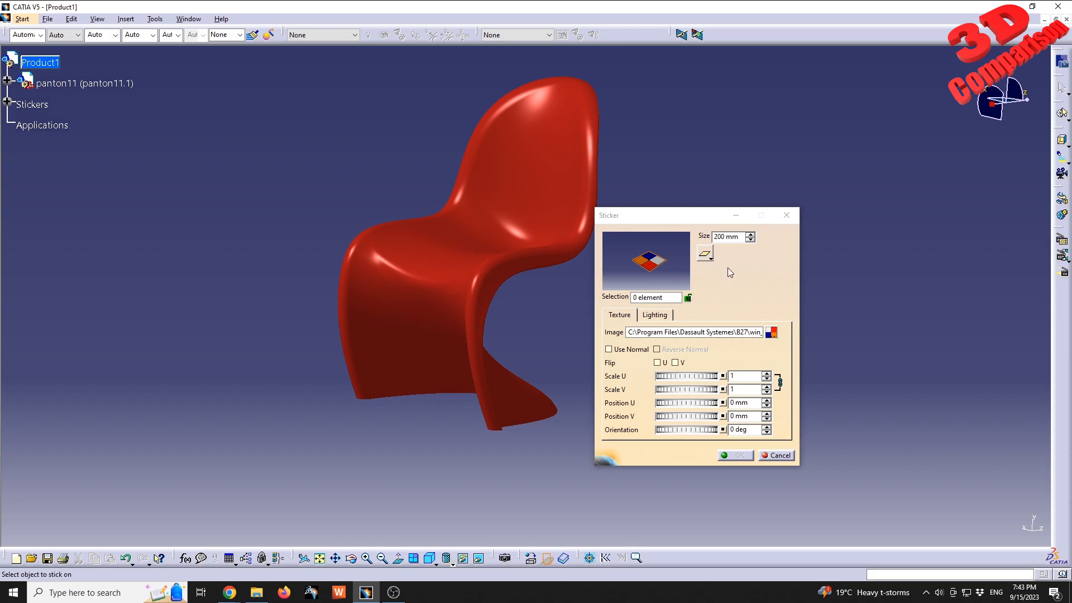
click(710, 254)
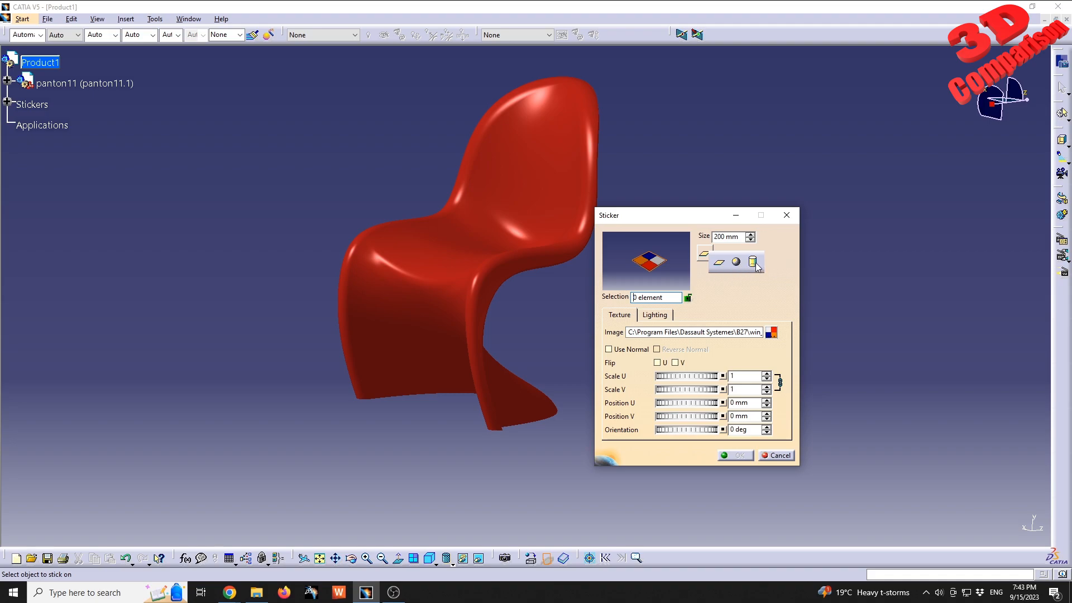
click(772, 333)
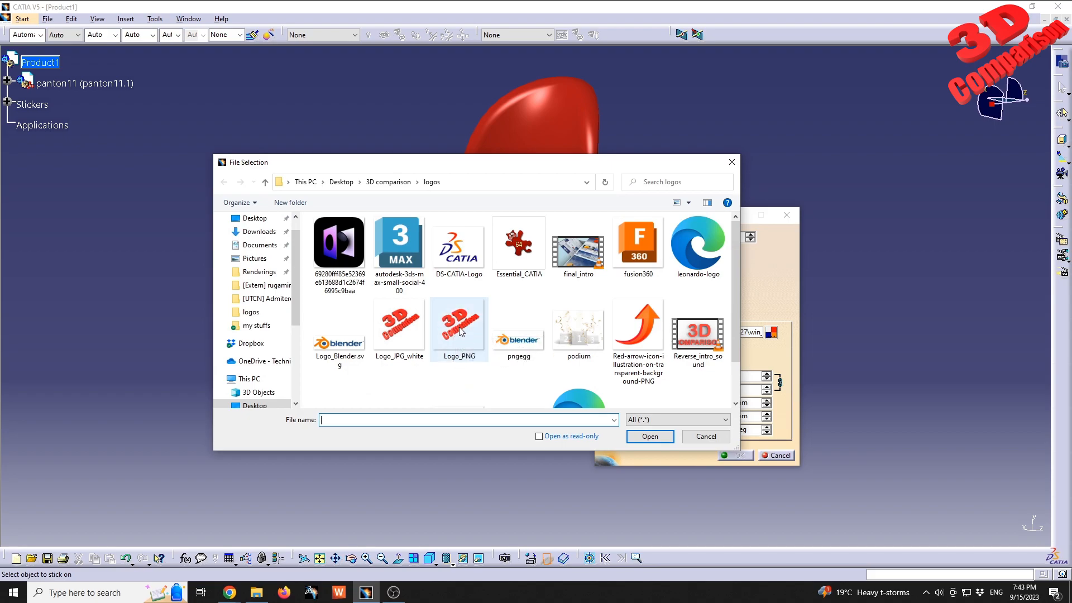
click(460, 329)
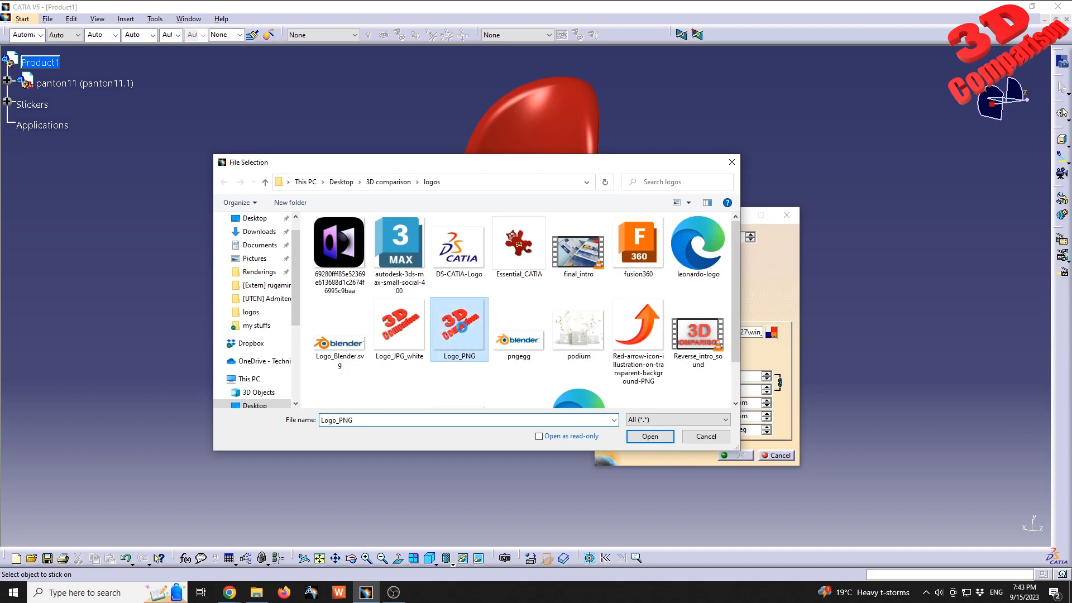
click(459, 243)
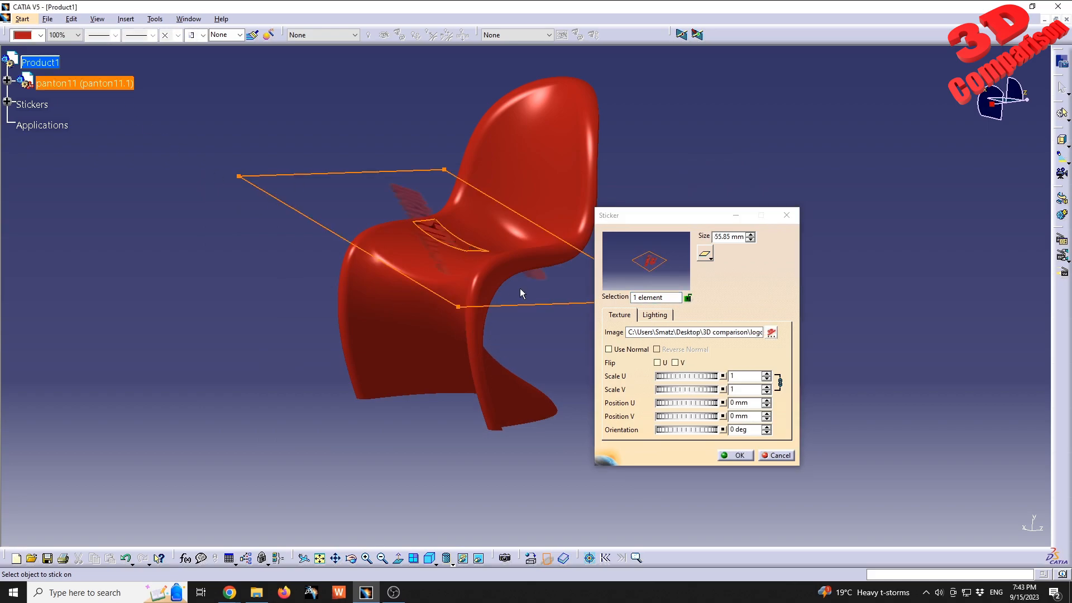
Step: Try extending the sticker to the neighbouring backrest, seat and leg faces, and discard the sticker
middle_drag(489, 251, 521, 234)
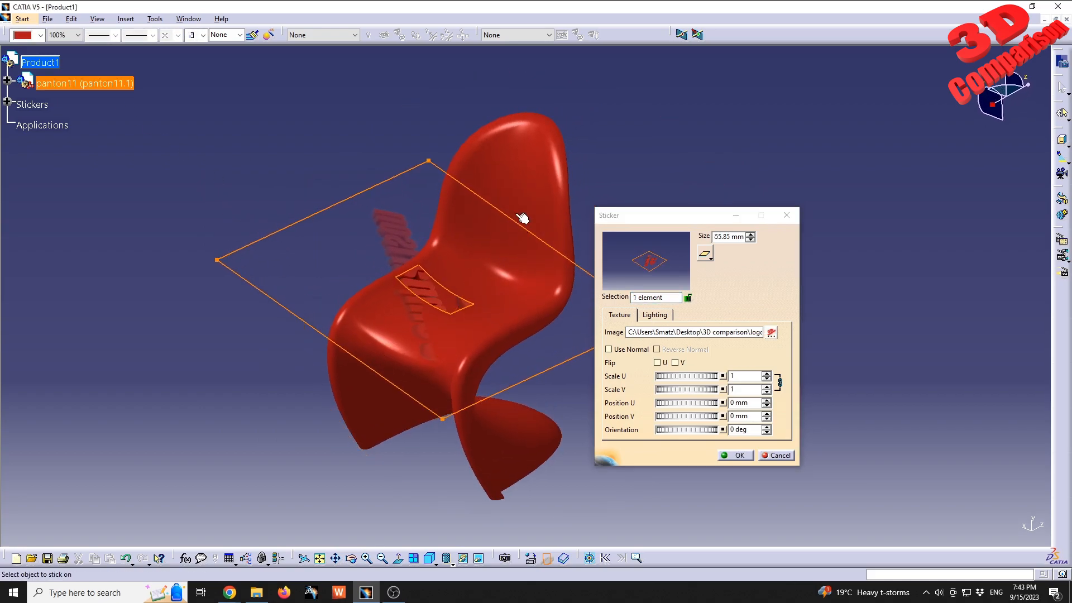
click(516, 229)
middle_drag(541, 283, 445, 223)
click(459, 261)
middle_drag(517, 280, 457, 241)
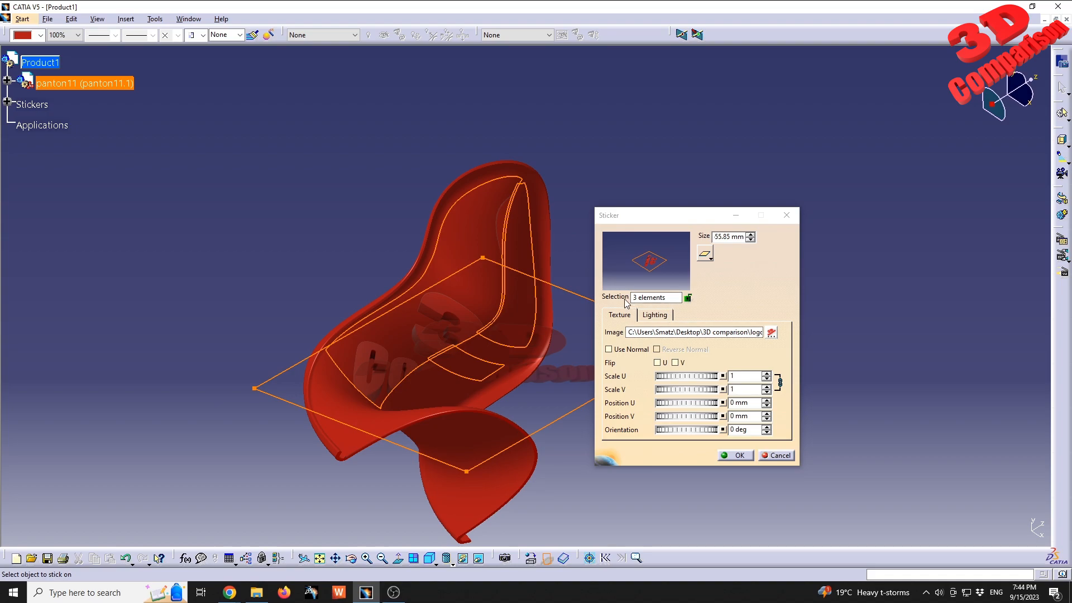
middle_drag(485, 364, 383, 359)
click(336, 369)
middle_drag(393, 322, 471, 330)
click(352, 298)
middle_drag(549, 299, 403, 332)
middle_drag(548, 342, 299, 283)
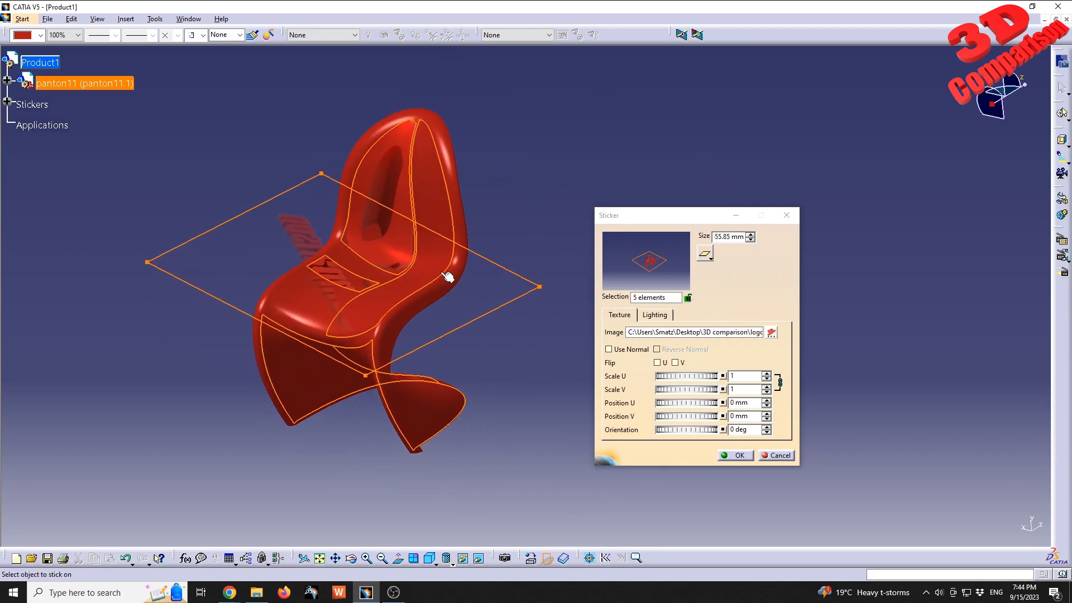
click(780, 455)
Step: Expand the panton11 part down to its NONE solid and set the solid's colour to white
middle_drag(401, 327, 468, 308)
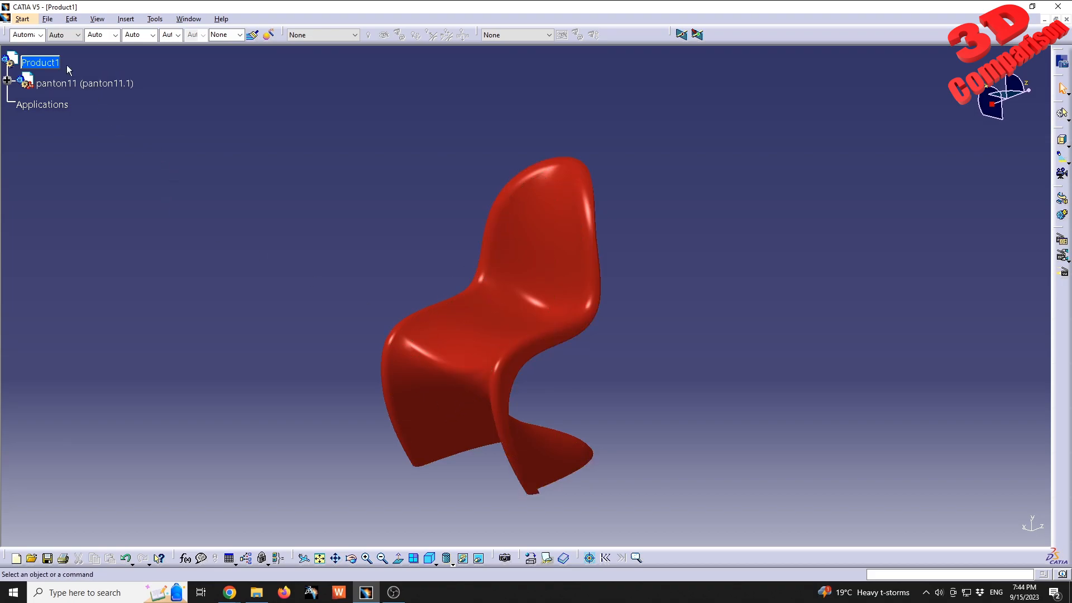
click(26, 85)
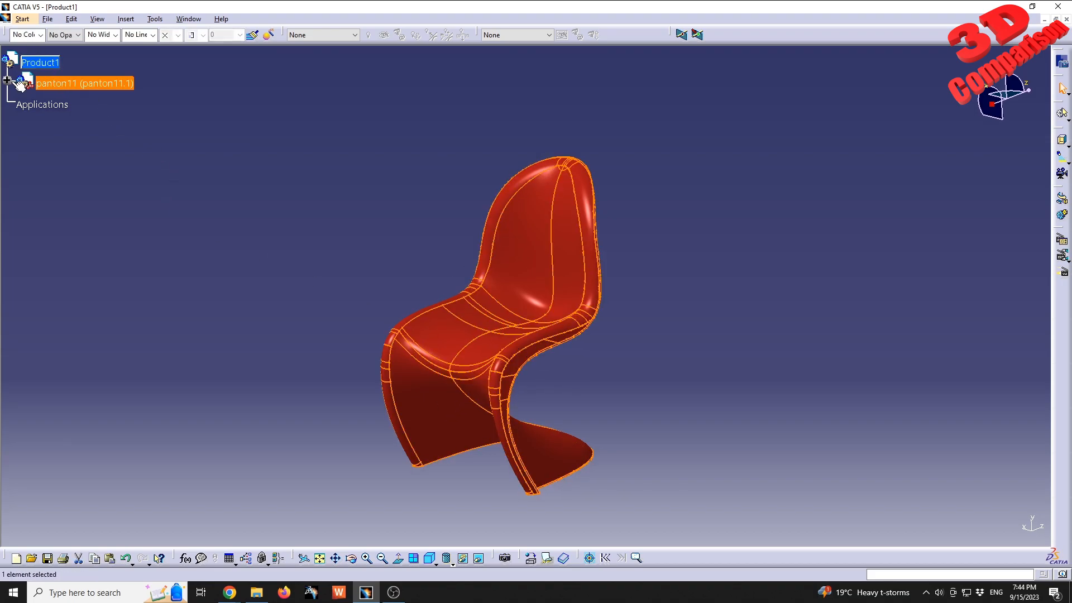
click(22, 101)
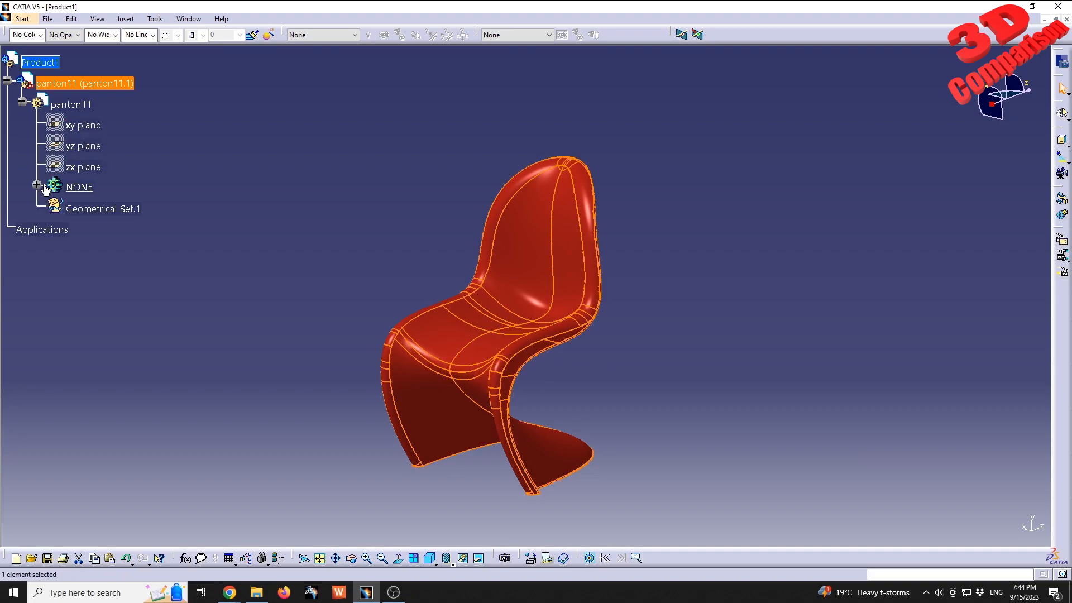
click(37, 185)
click(93, 208)
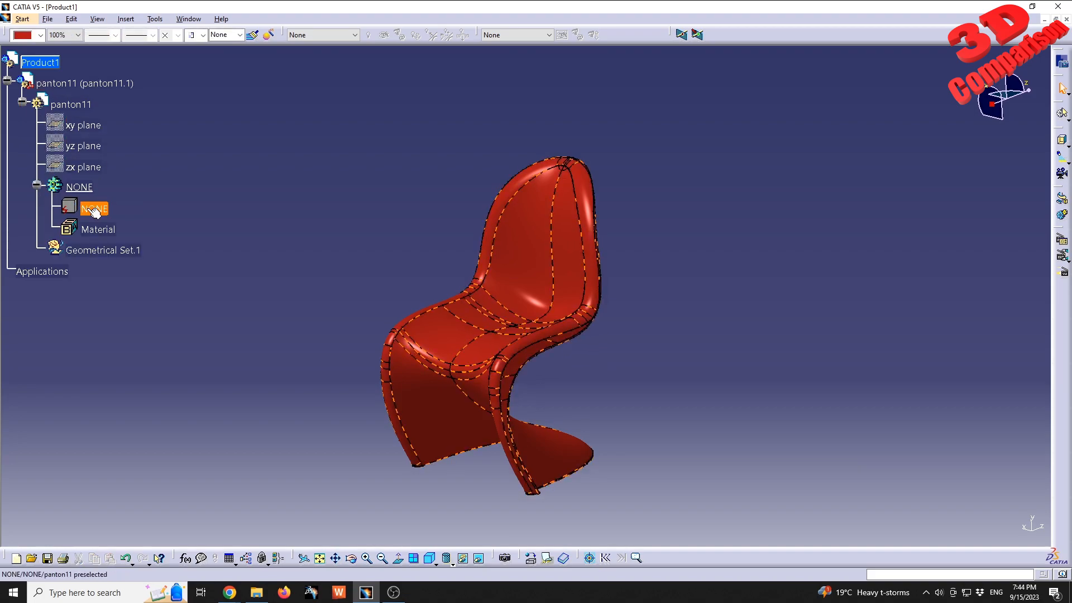
click(40, 38)
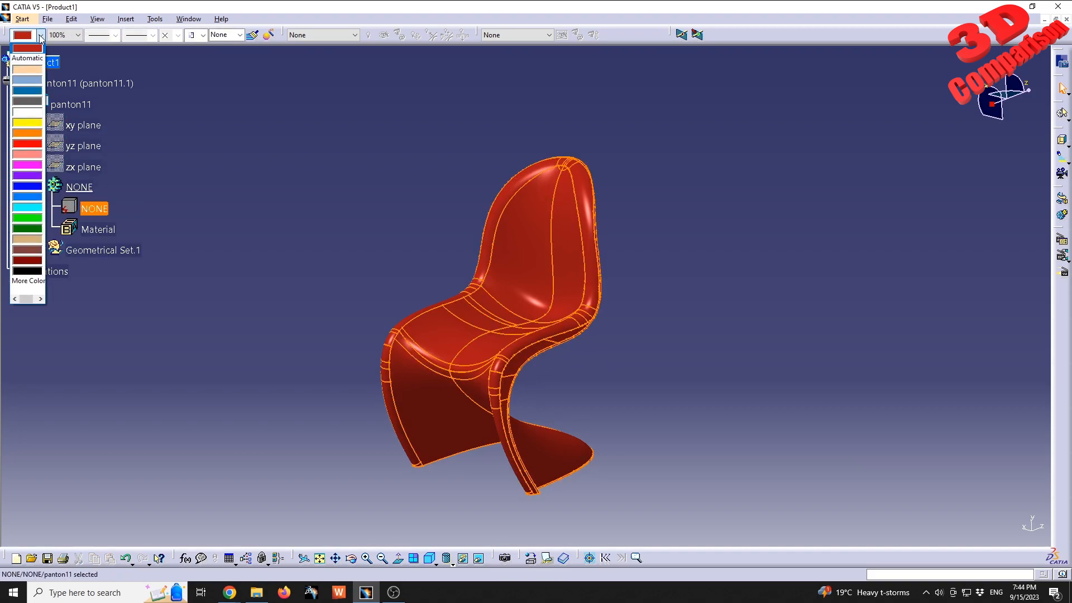
click(28, 113)
click(344, 247)
Step: Switch the white chair's display to Shading with Edges
mouse_move(442, 343)
middle_down()
mouse_move(495, 266)
mouse_move(527, 268)
mouse_move(525, 223)
middle_up()
click(467, 469)
click(447, 563)
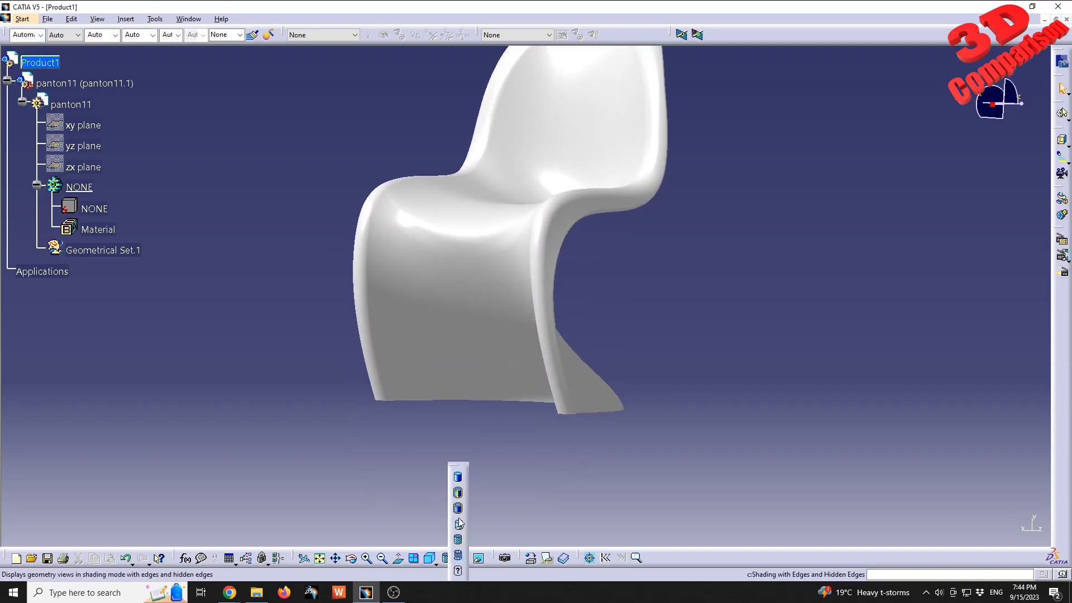
click(454, 487)
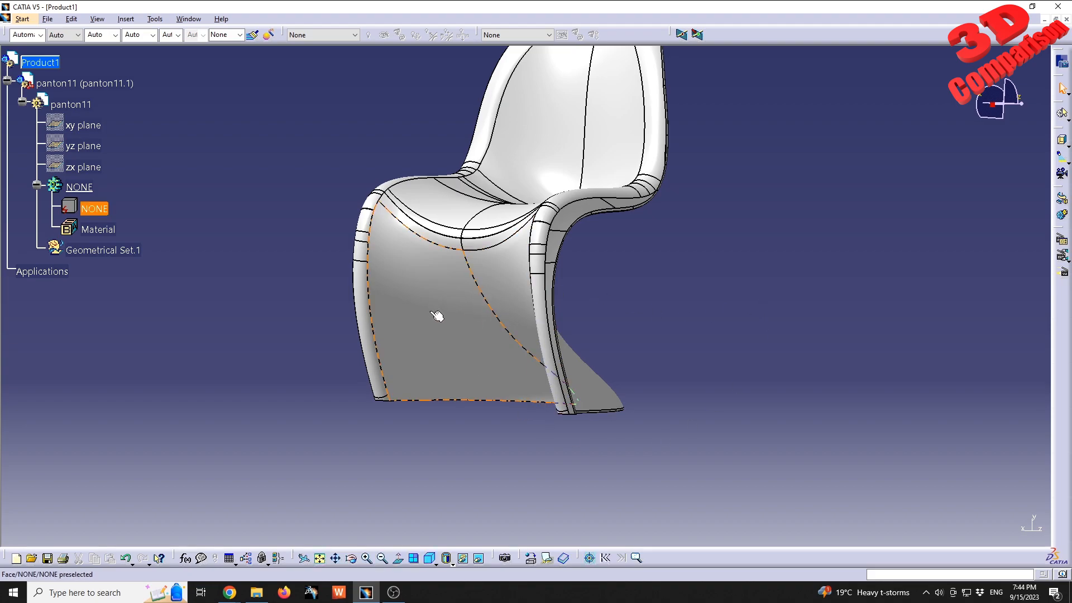
Step: Create a sticker with the Logo_PNG image on the chair's large front leg face, displayed in Shading with Material
click(547, 558)
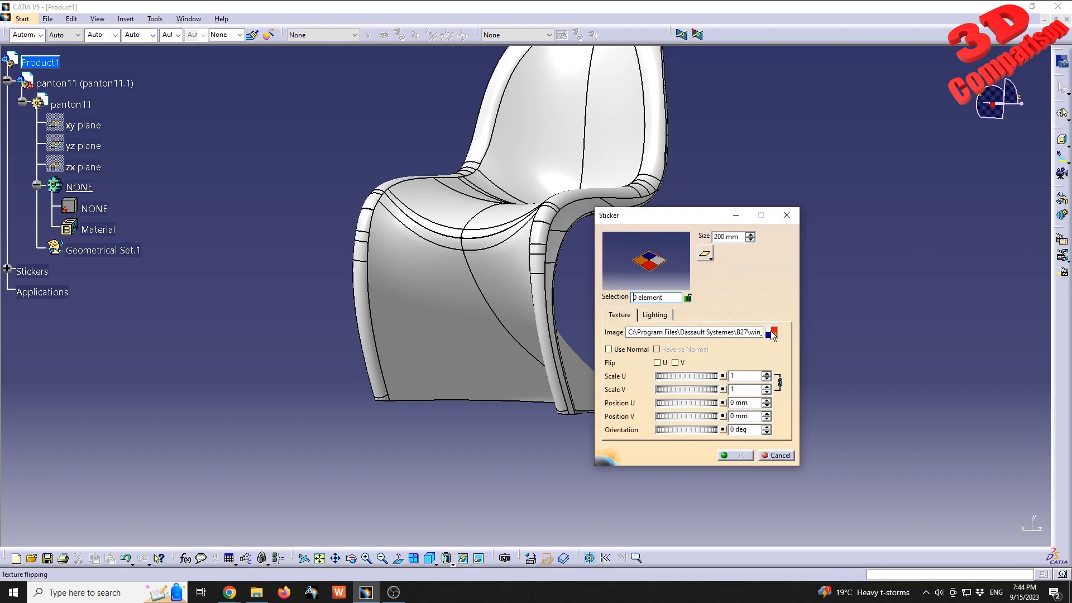
click(770, 332)
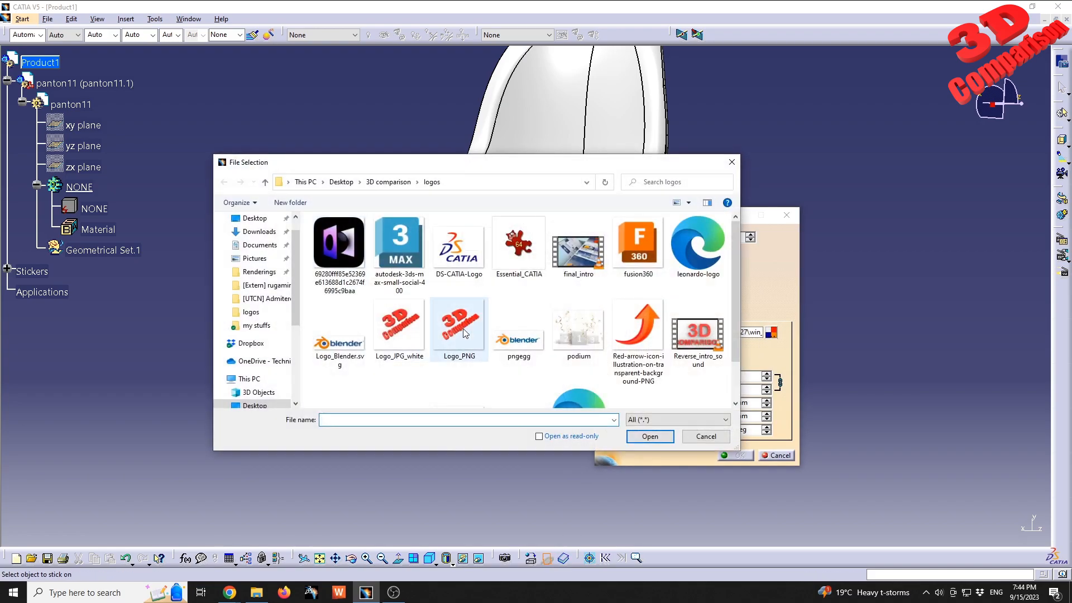
double_click(461, 330)
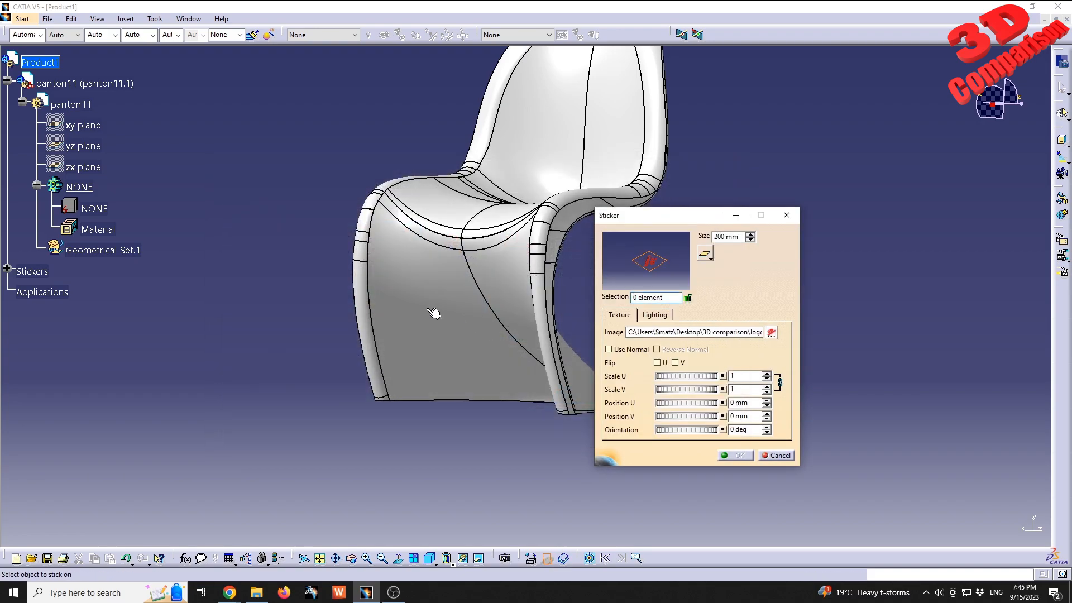
click(435, 315)
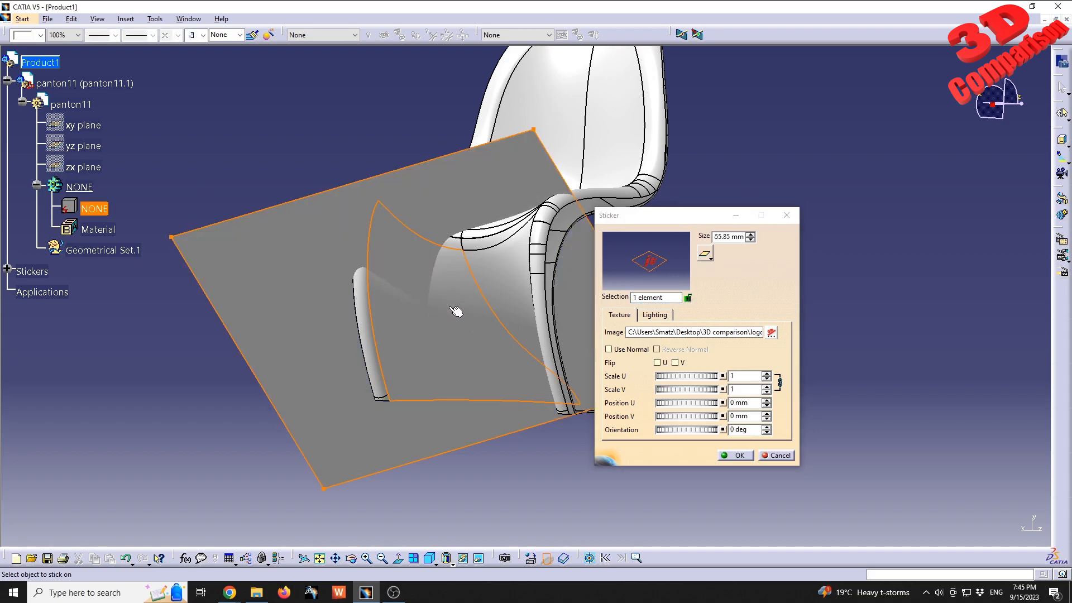
click(451, 563)
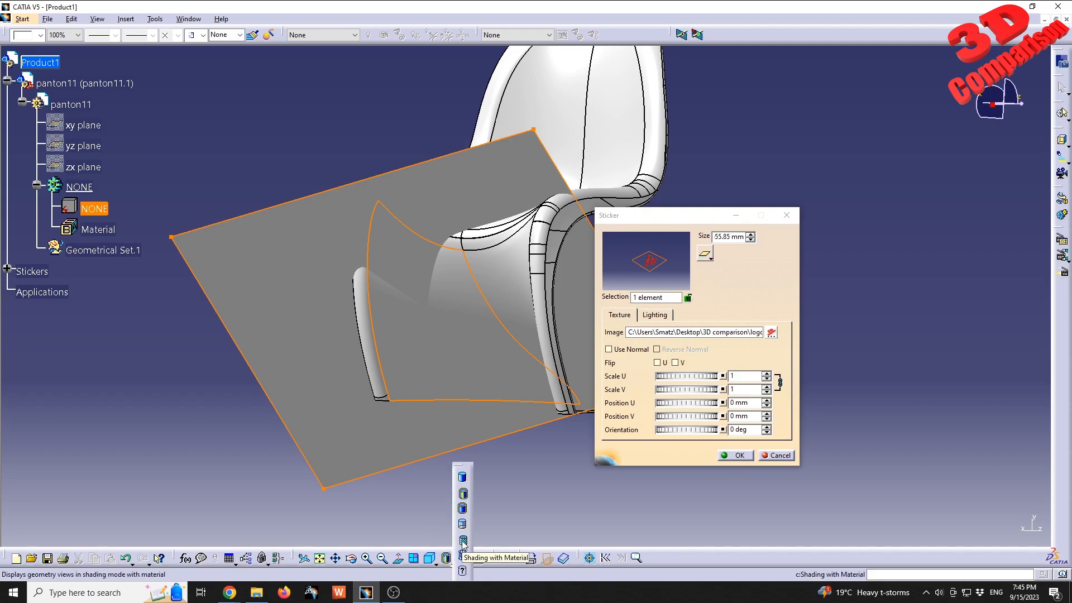
click(462, 541)
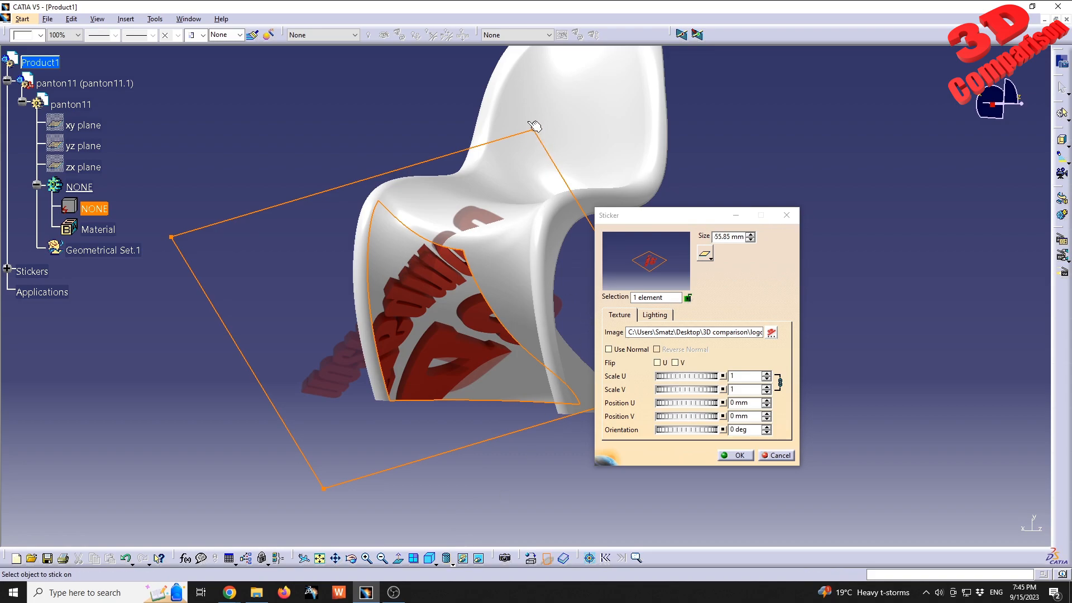
Step: Shrink the sticker's frame to fit within the front leg face and flip the logo in both U and V
drag(538, 136, 390, 263)
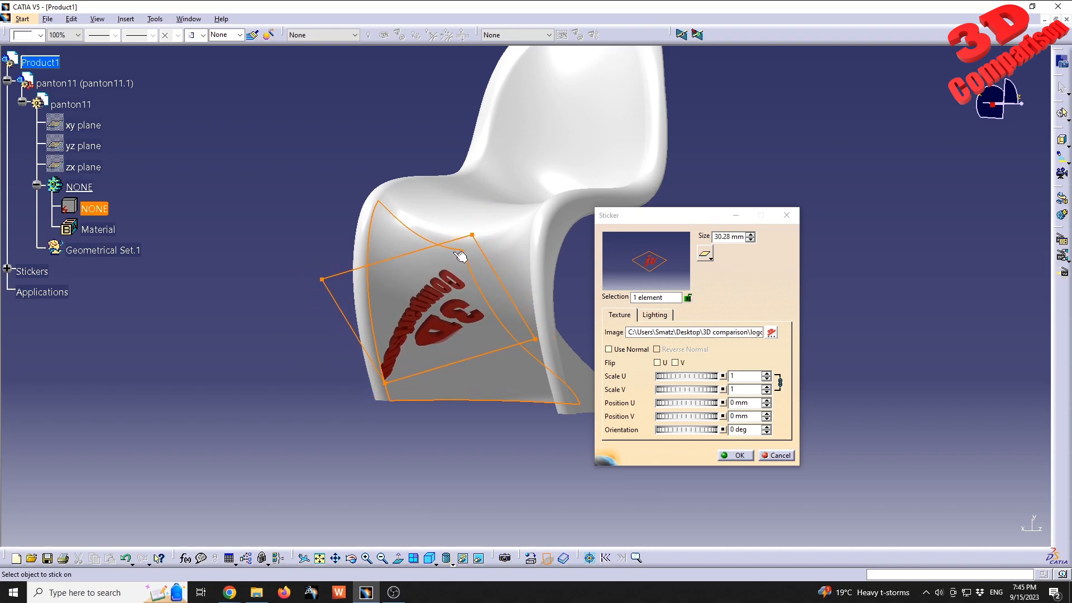
click(659, 363)
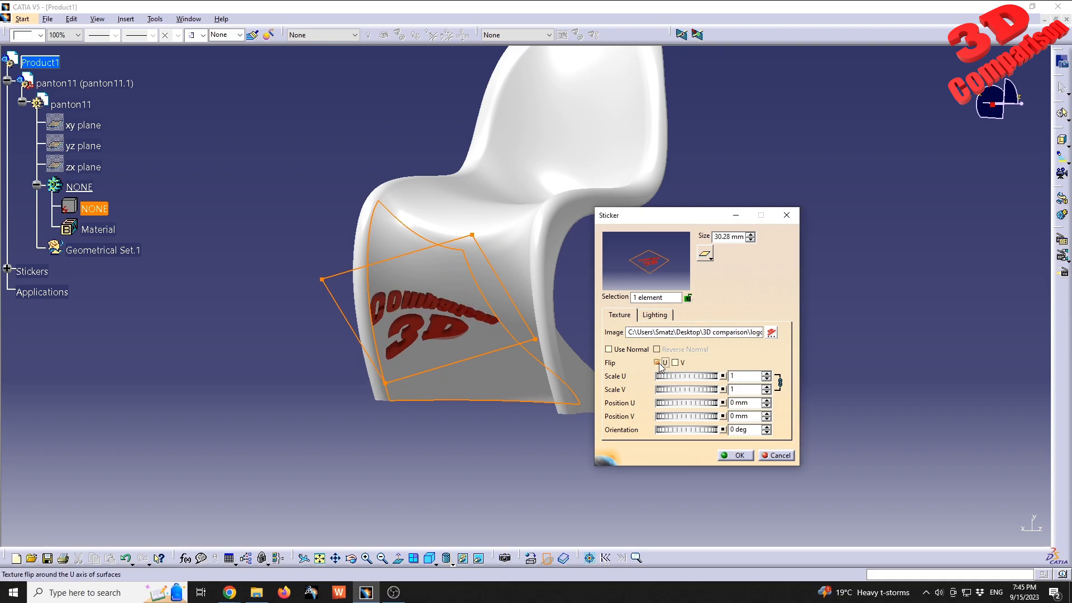
click(677, 363)
drag(473, 235, 464, 251)
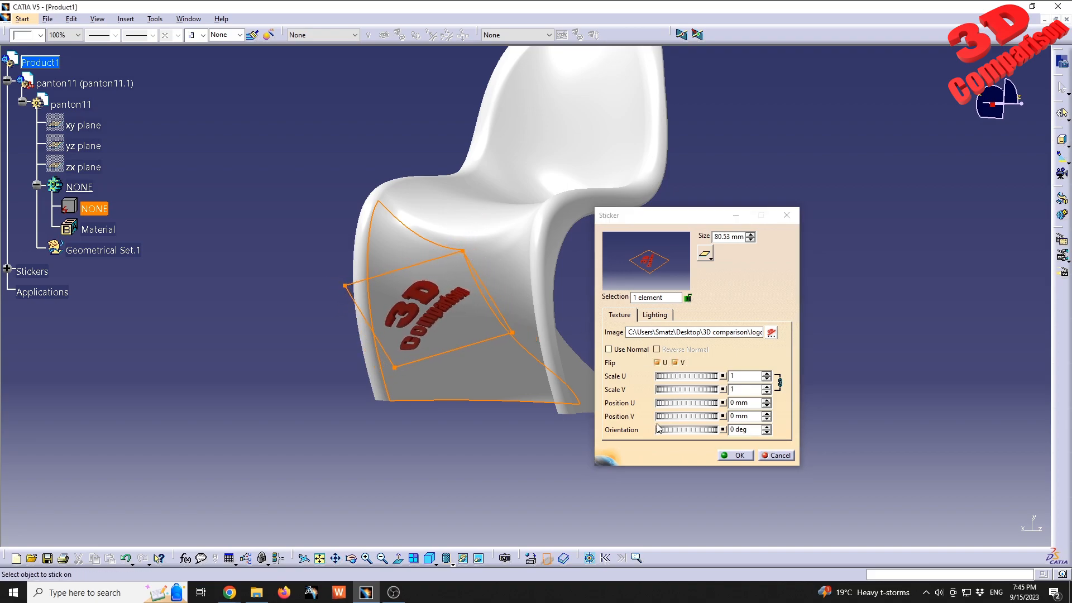
Step: Set the logo's orientation to 127 deg and its U and V scale to 1.5, and apply the sticker
drag(670, 431, 839, 455)
drag(673, 377, 699, 374)
text(2)
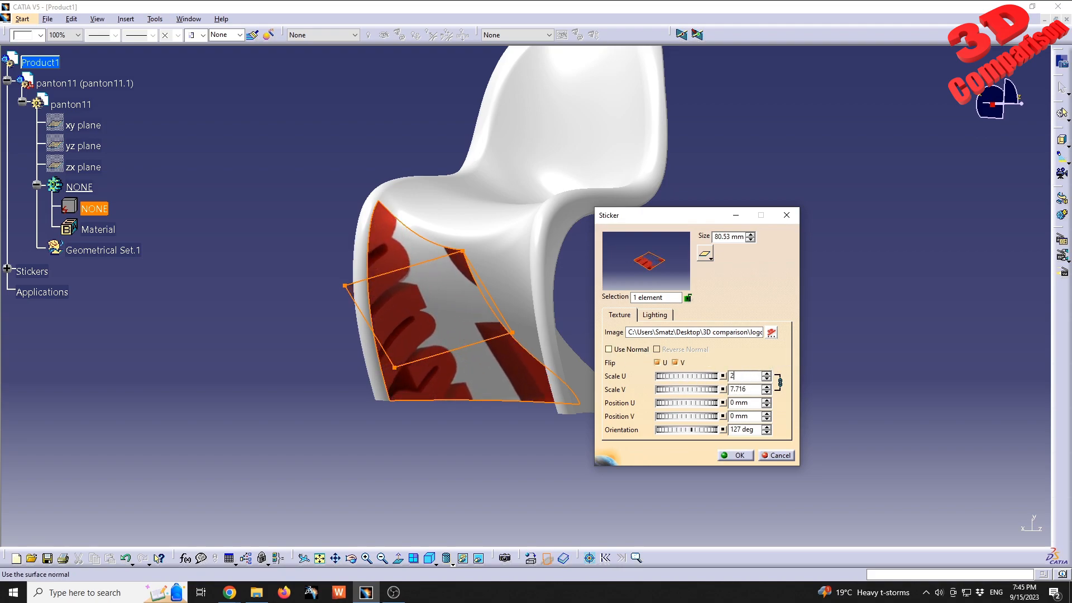
key(Return)
text(1.5)
key(Return)
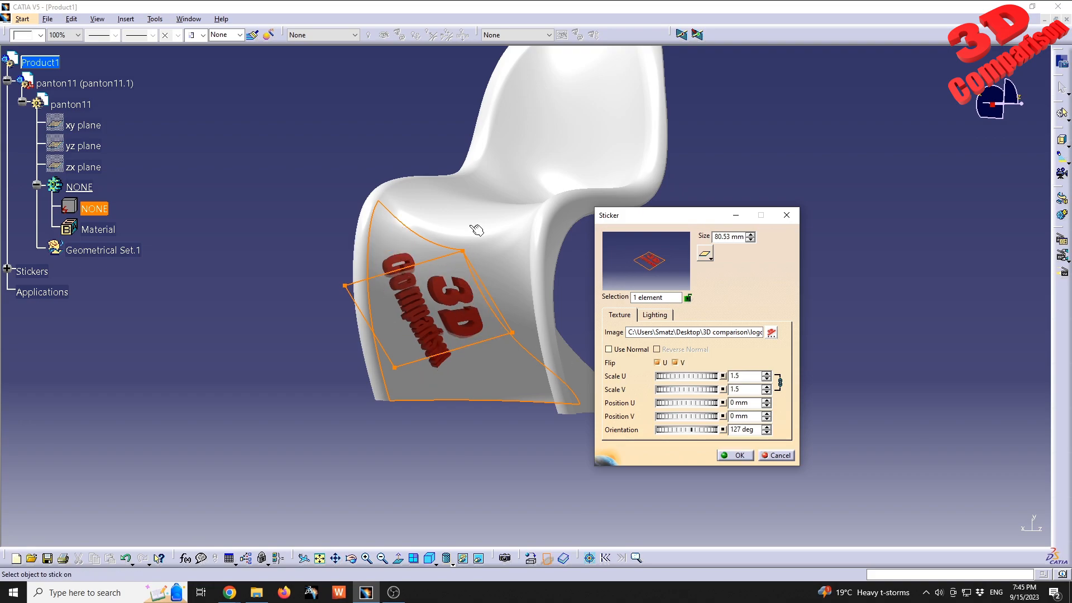
middle_drag(437, 266, 585, 355)
click(738, 456)
scroll(585, 355, up, 1)
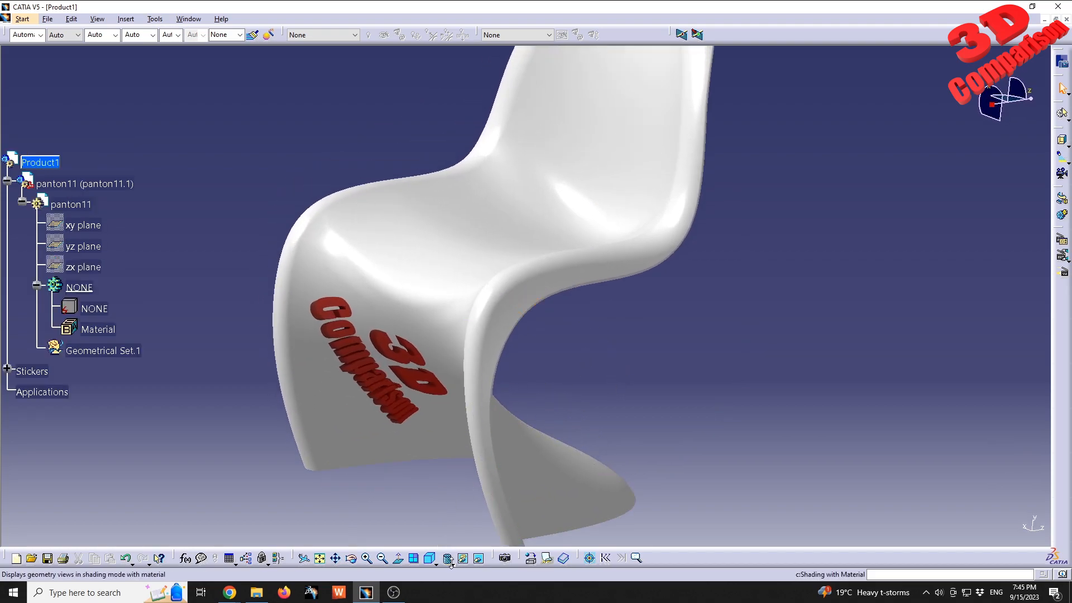
Step: Examine the chair's face boundaries around the seat's front corner in Shading with Edges, and return to Shading with Material
click(450, 563)
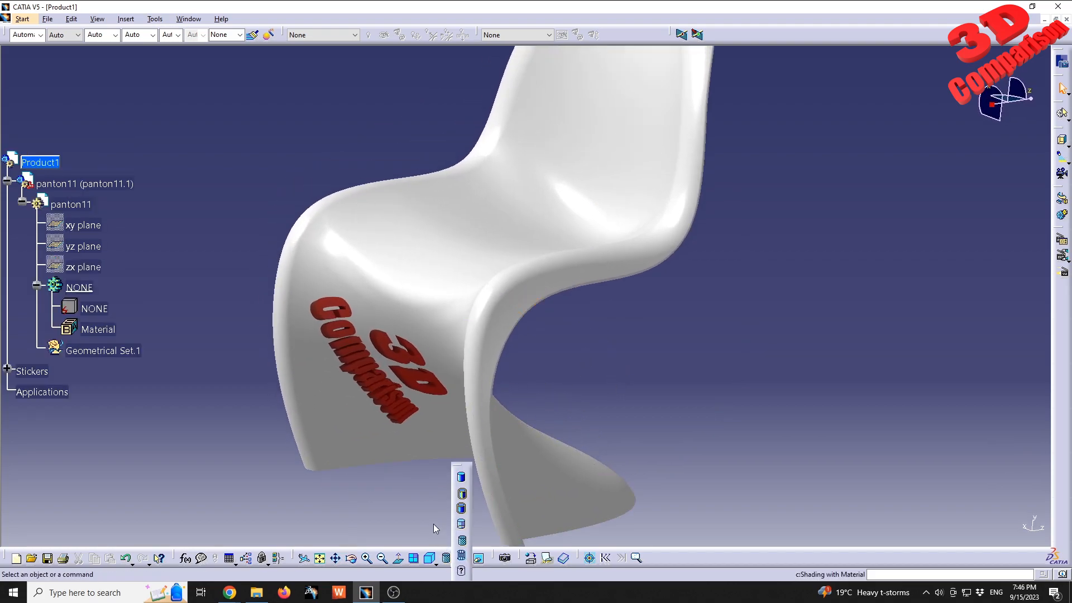
click(462, 494)
mouse_move(466, 496)
middle_down()
mouse_move(464, 382)
mouse_move(502, 356)
middle_up()
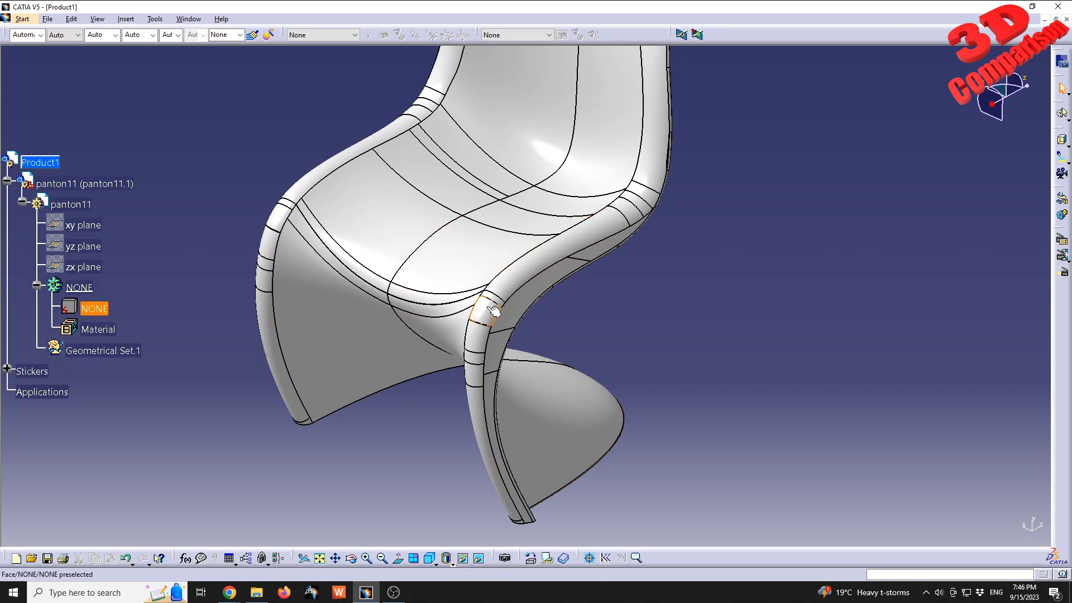
ctrl+middle_drag(551, 359, 525, 274)
click(414, 343)
middle_drag(409, 355, 507, 345)
click(453, 565)
click(461, 538)
Step: Create a second sticker with the DS-CATIA-Logo image on the small rim face at the seat's front corner
click(646, 324)
click(547, 558)
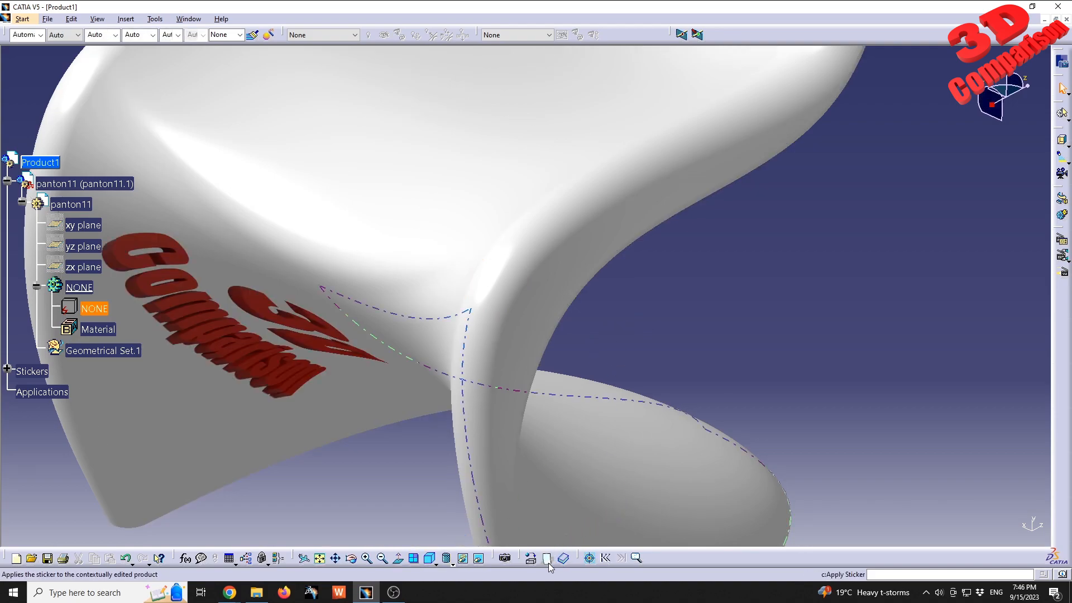
click(472, 329)
click(771, 333)
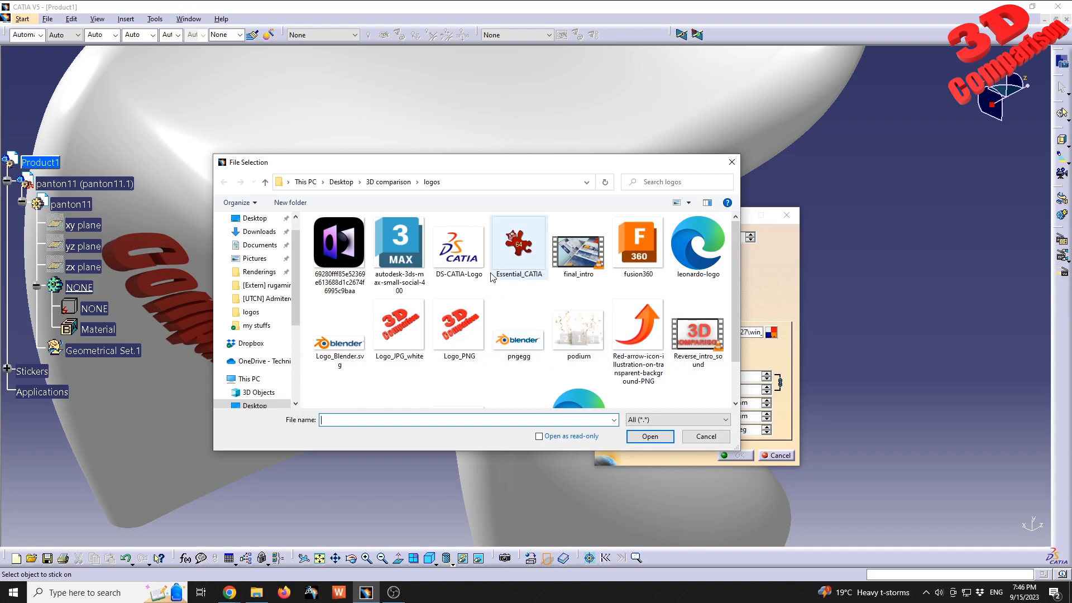
click(459, 246)
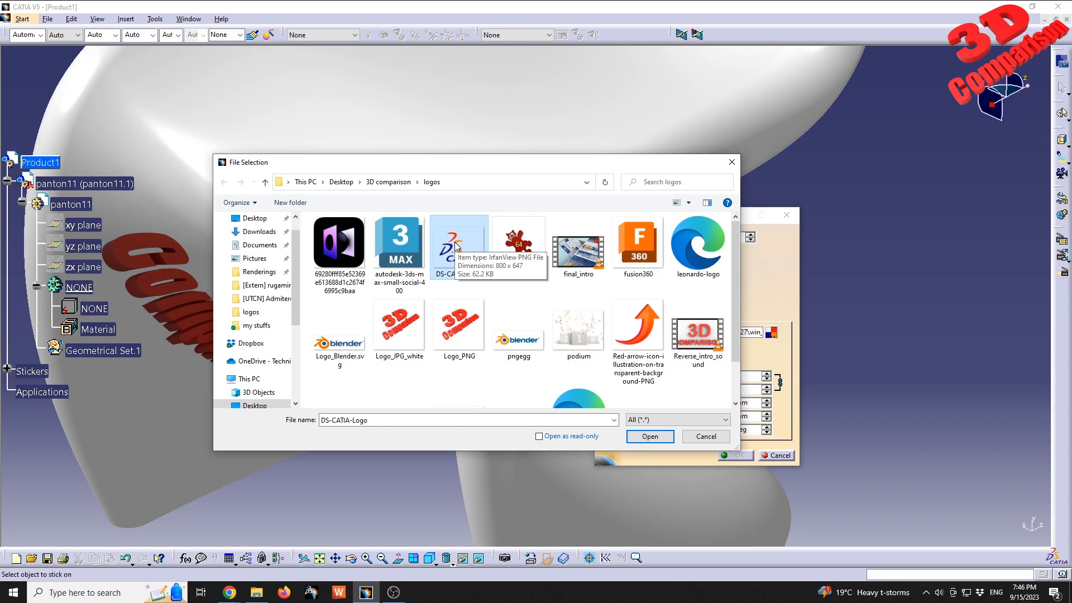
click(650, 436)
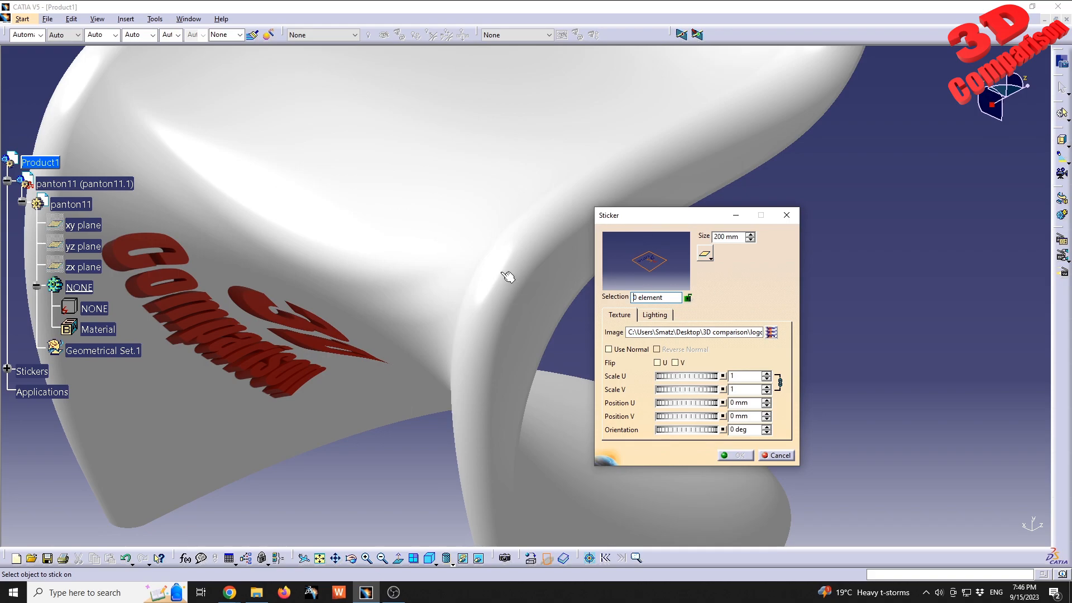
click(509, 274)
middle_drag(510, 292, 455, 321)
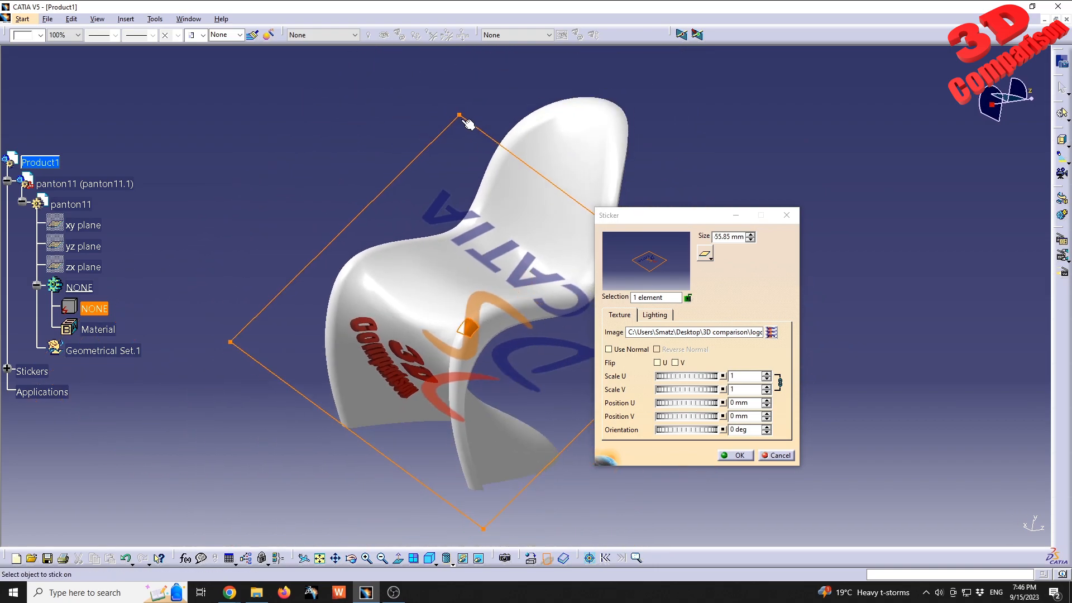
Step: Shrink the CATIA sticker's frame to about the size of the rim face and flip the image in U and V
drag(460, 115, 472, 309)
middle_drag(483, 383, 519, 273)
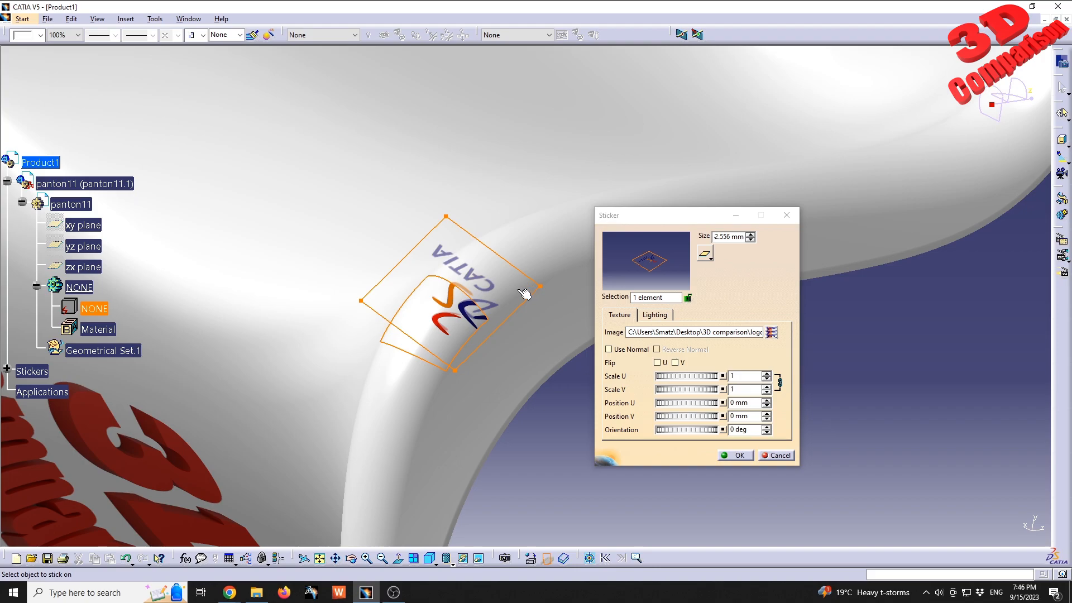
click(657, 363)
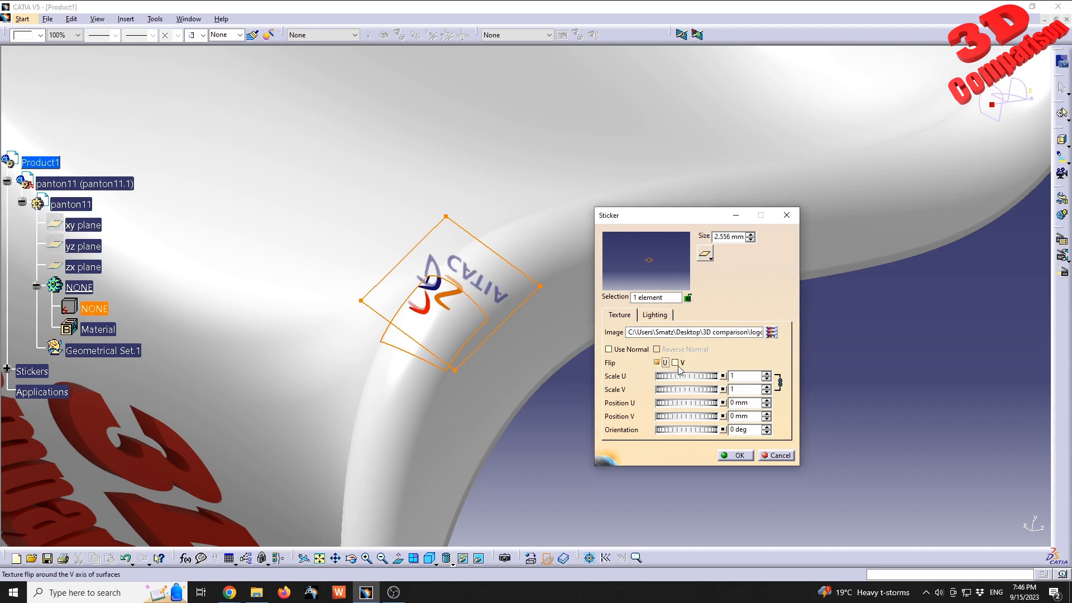
click(675, 362)
drag(451, 220, 481, 286)
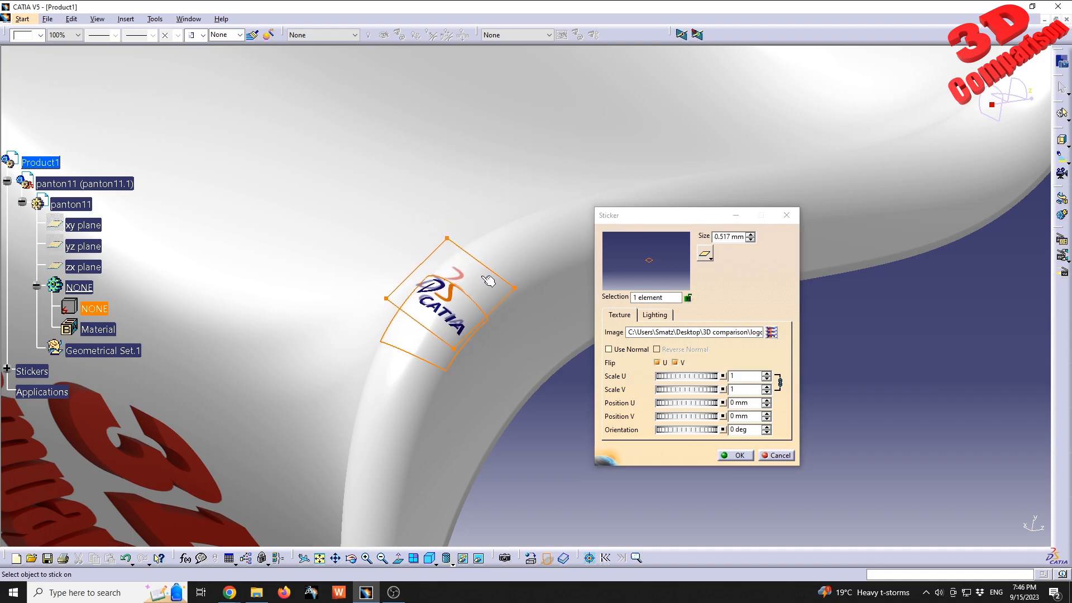
Step: Shift the CATIA logo to Position U 77.29 mm and Position V -354 mm, centring it on the rim face, and apply the sticker
drag(681, 406, 756, 395)
drag(680, 416, 470, 459)
drag(702, 415, 846, 416)
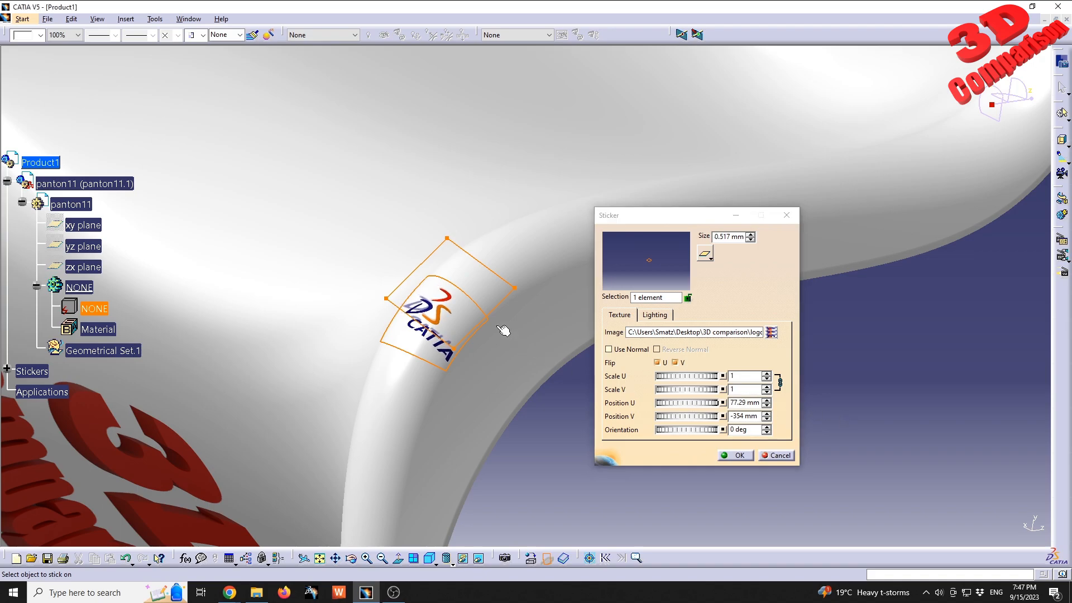
middle_drag(503, 331, 455, 371)
middle_drag(536, 276, 333, 374)
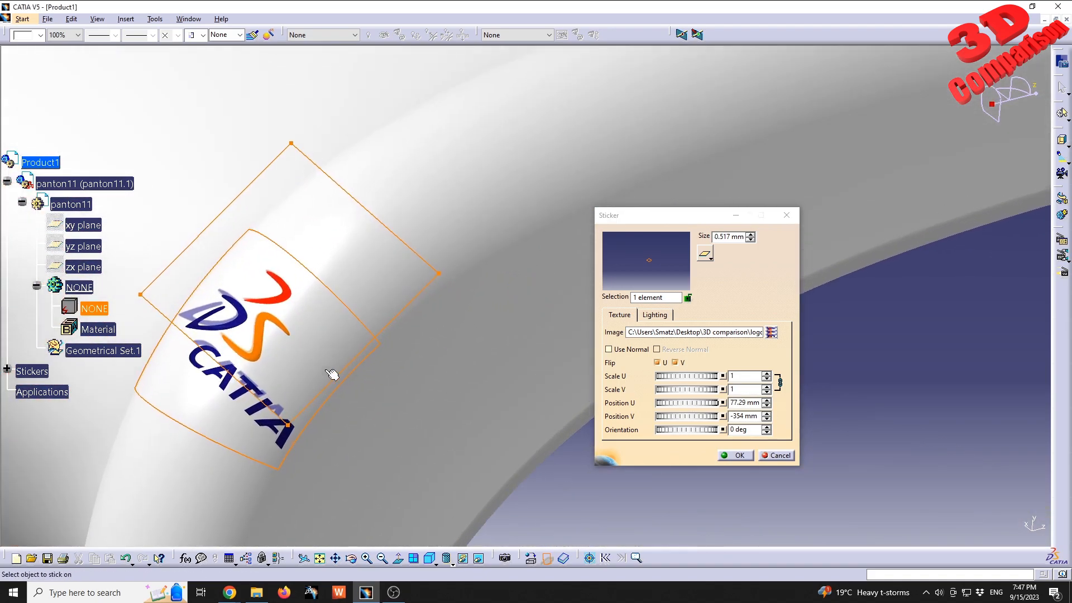
middle_click(373, 325)
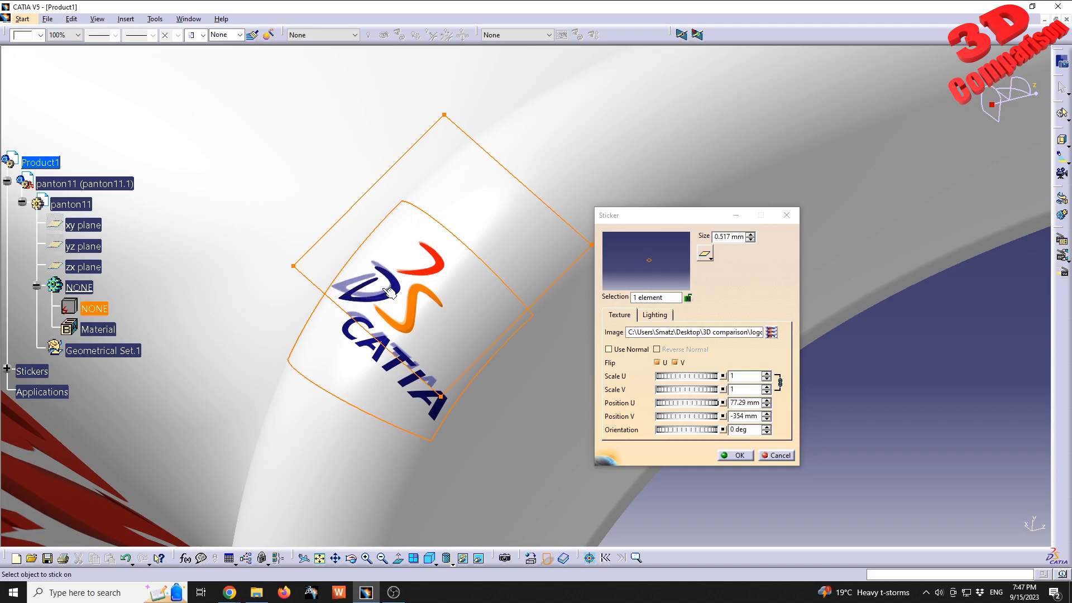
middle_drag(467, 340, 396, 313)
click(736, 455)
middle_drag(503, 324, 715, 428)
mouse_move(552, 322)
middle_down()
mouse_move(627, 363)
mouse_move(565, 313)
mouse_move(560, 351)
mouse_move(505, 261)
mouse_move(572, 398)
mouse_move(528, 283)
mouse_move(567, 340)
middle_up()
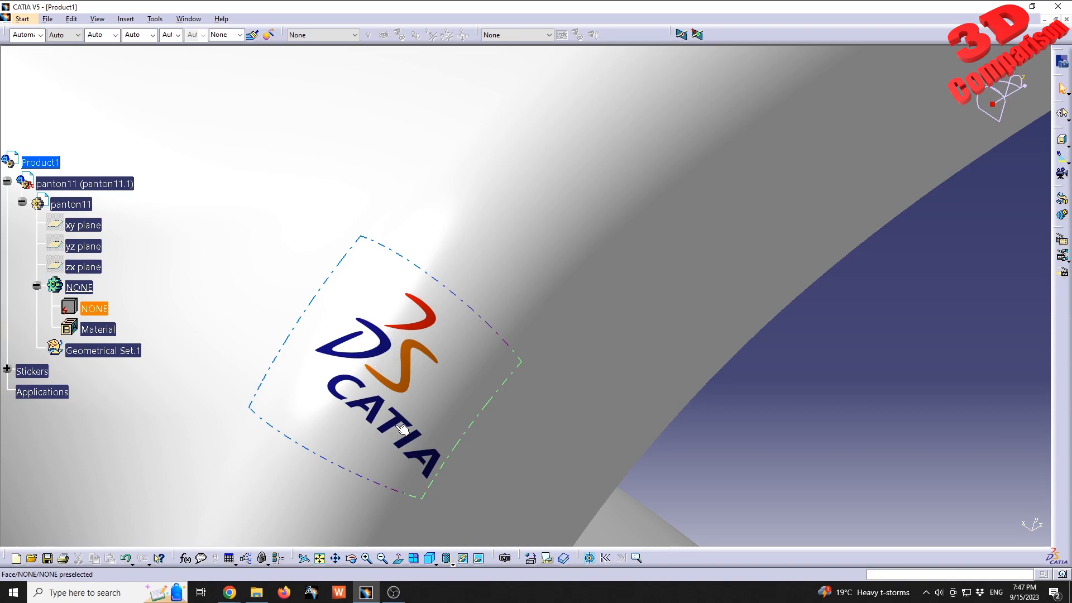
mouse_move(385, 402)
middle_down()
mouse_move(519, 279)
mouse_move(503, 308)
mouse_move(558, 363)
mouse_move(565, 294)
mouse_move(594, 360)
mouse_move(665, 367)
middle_up()
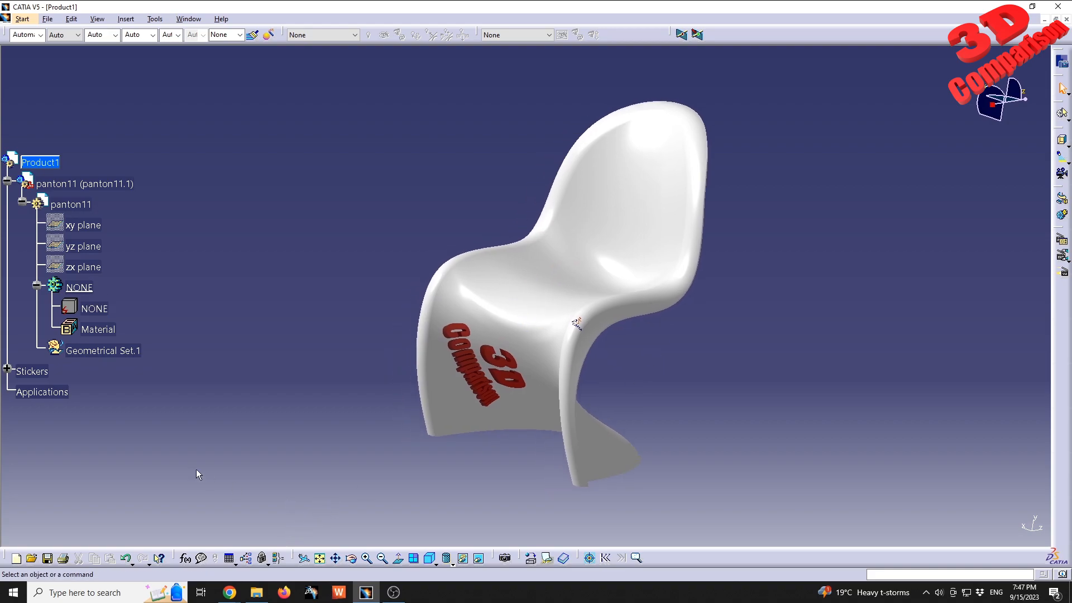
drag(410, 536, 9, 314)
drag(680, 349, 1031, 542)
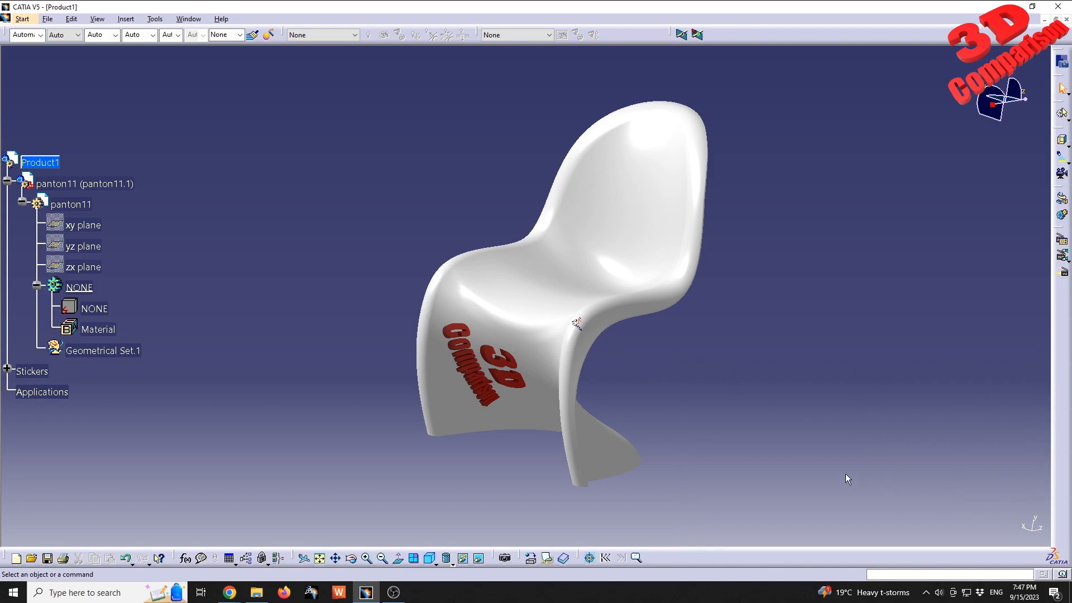